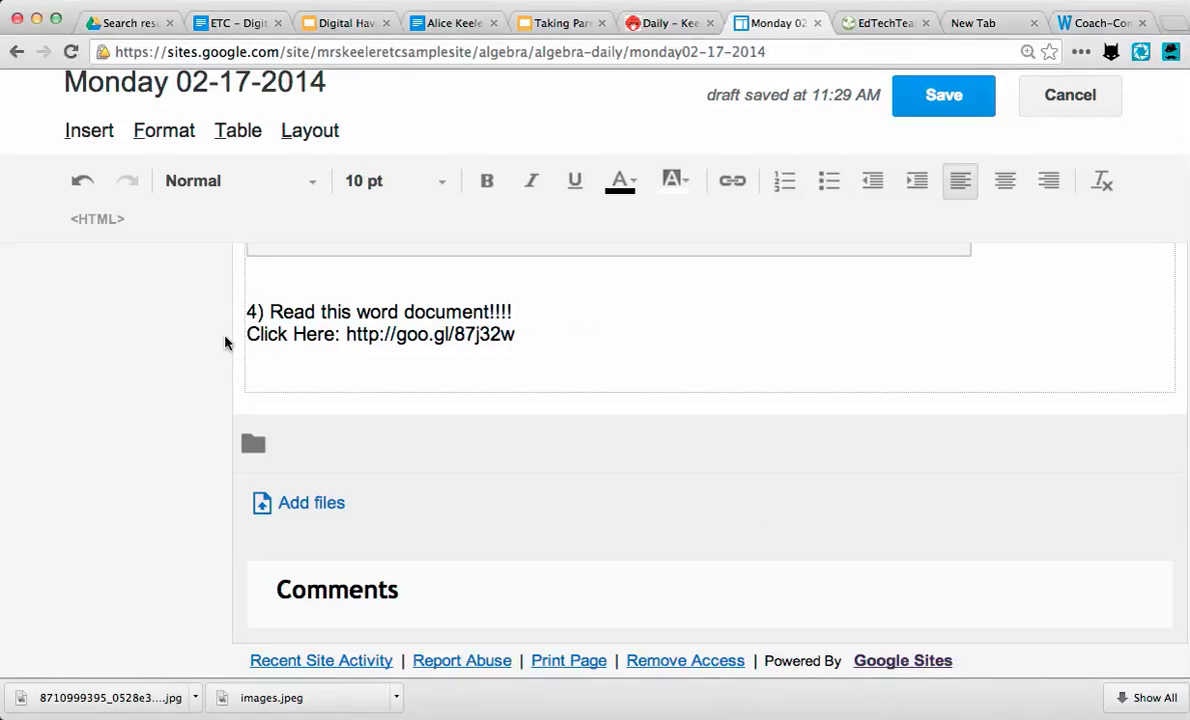
left_click_drag(248, 334, 526, 337)
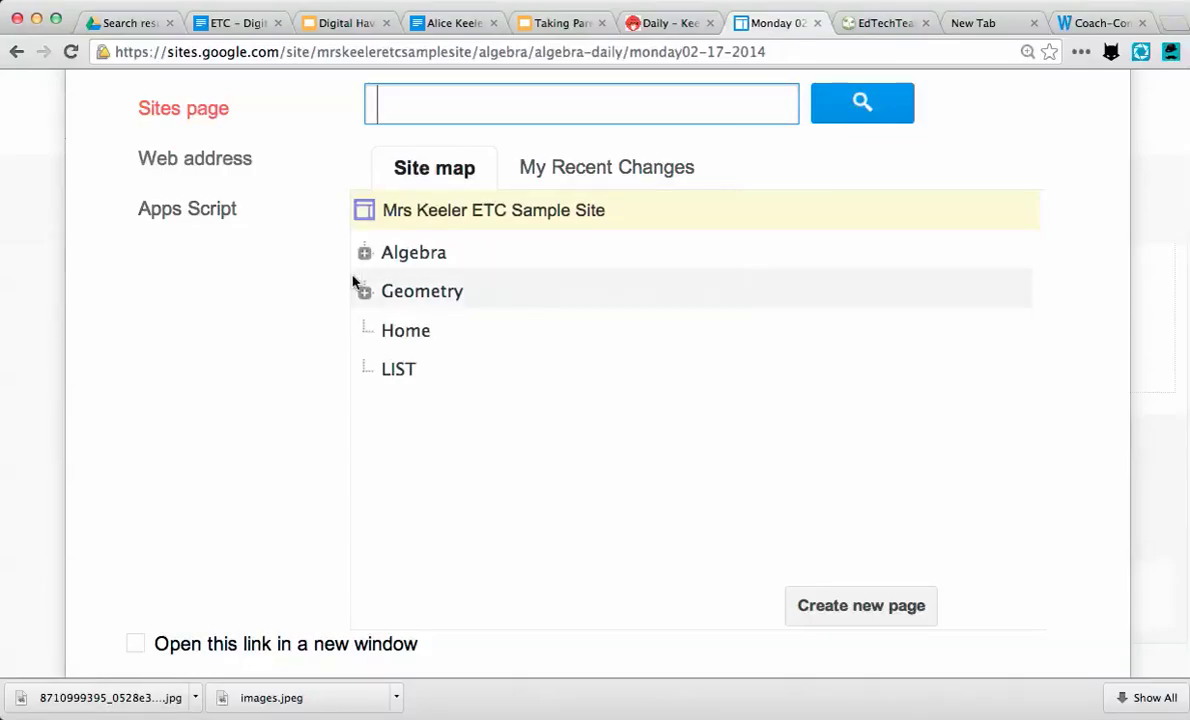
scroll(352, 282, "up", 5)
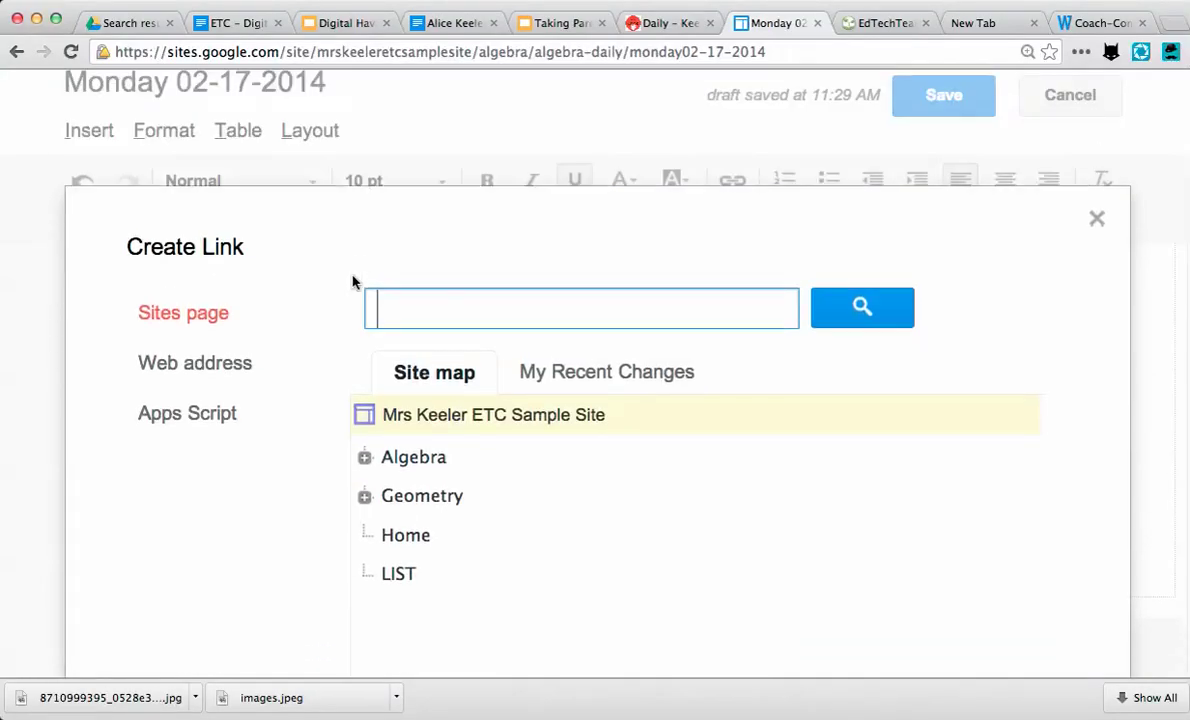
scroll(352, 280, "down", 1)
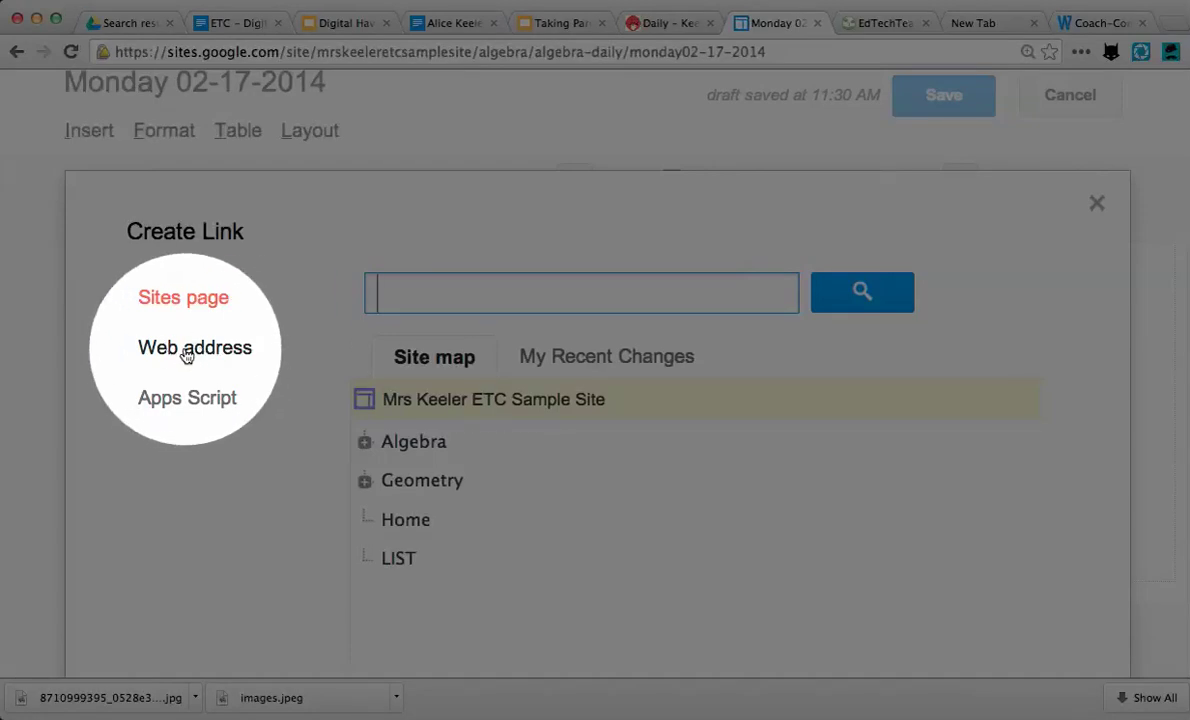
left_click(186, 355)
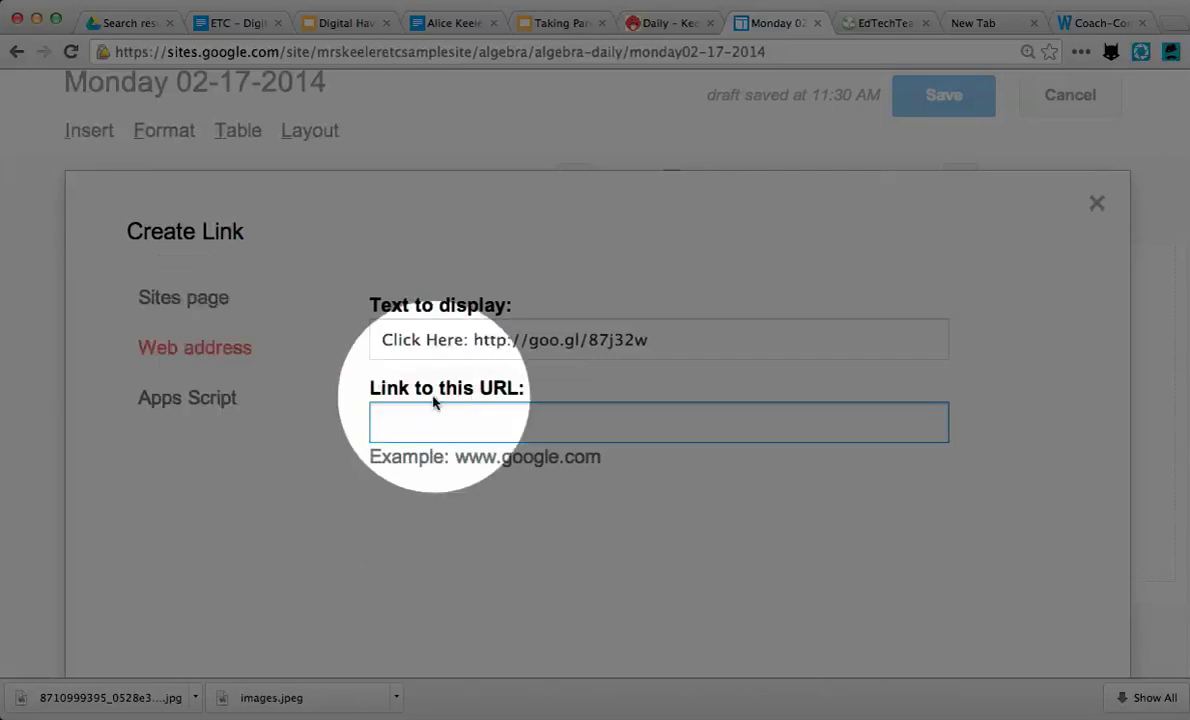
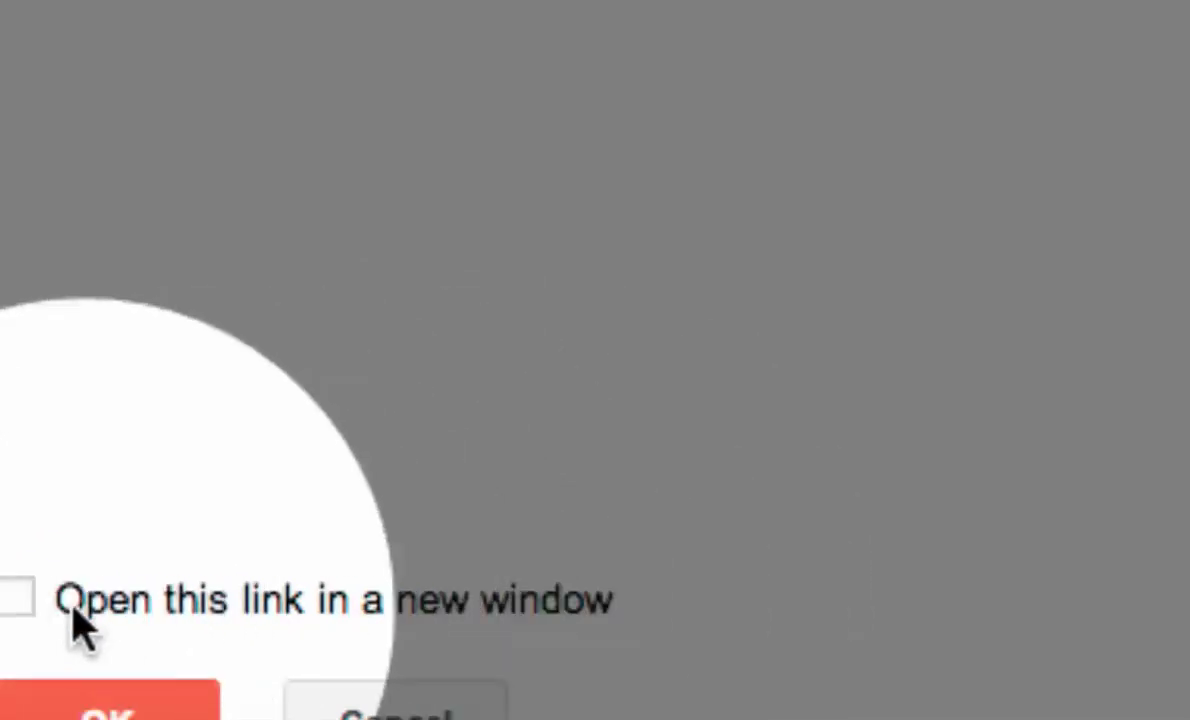
left_click(18, 600)
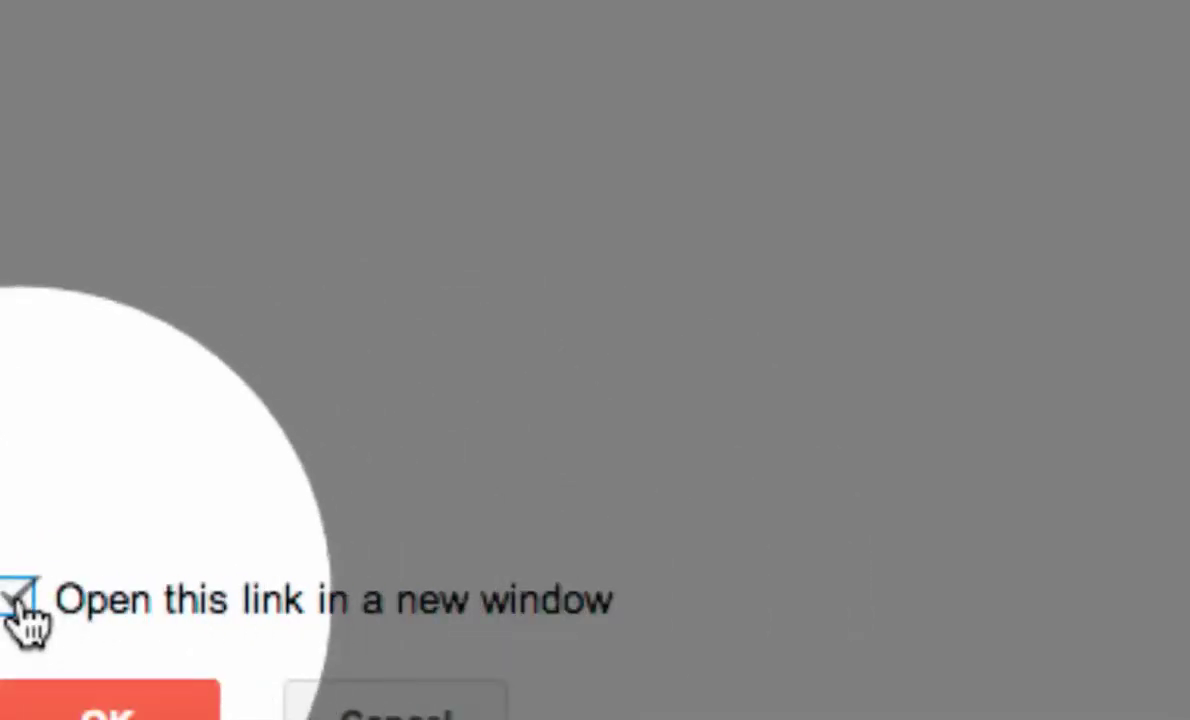
left_click(110, 708)
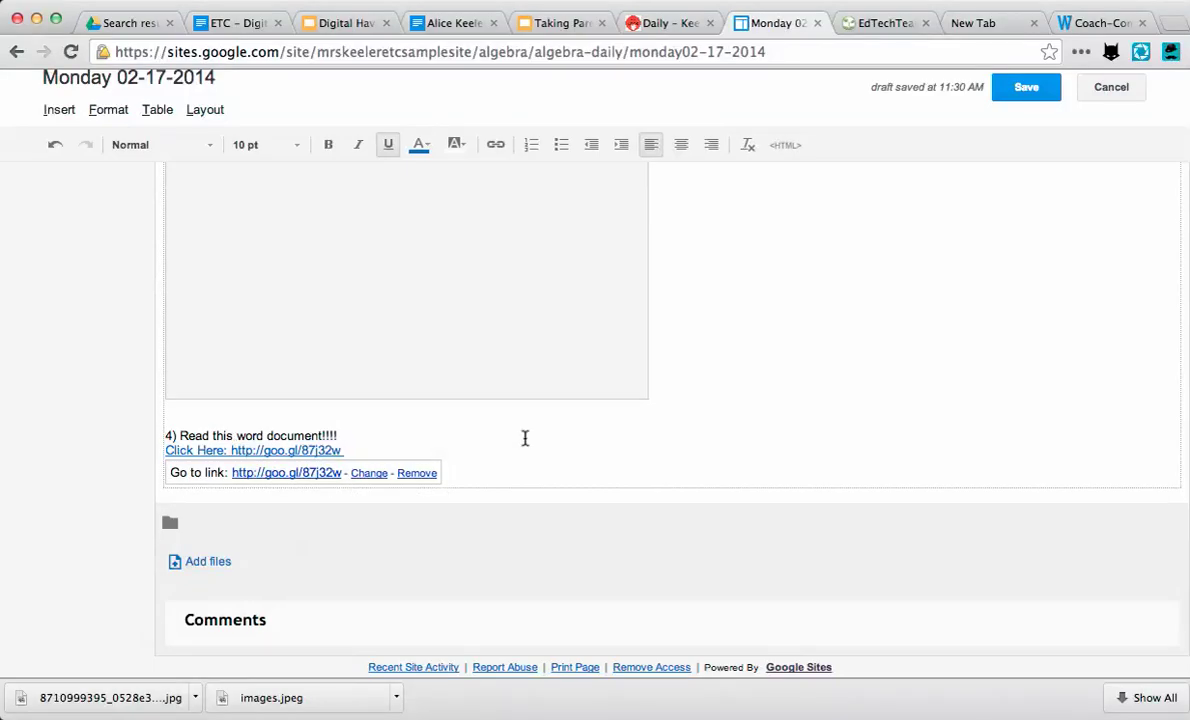
key("super+equal")
key("super+equal")
key("super+equal")
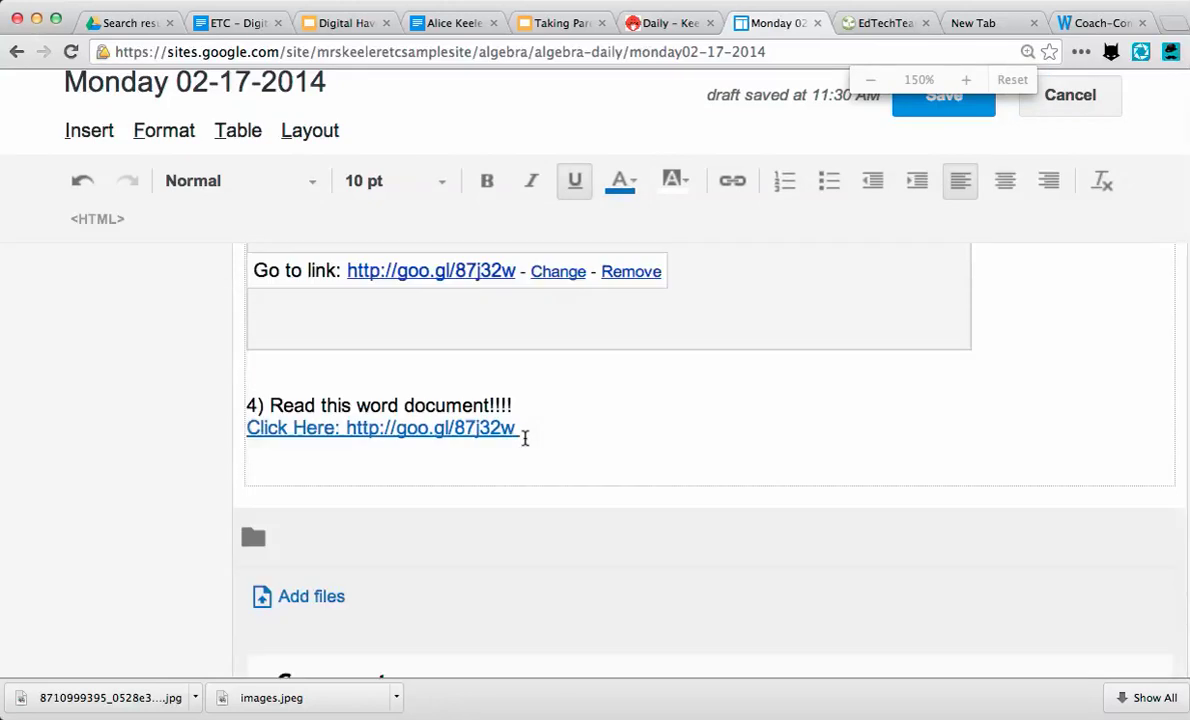
left_click(614, 370)
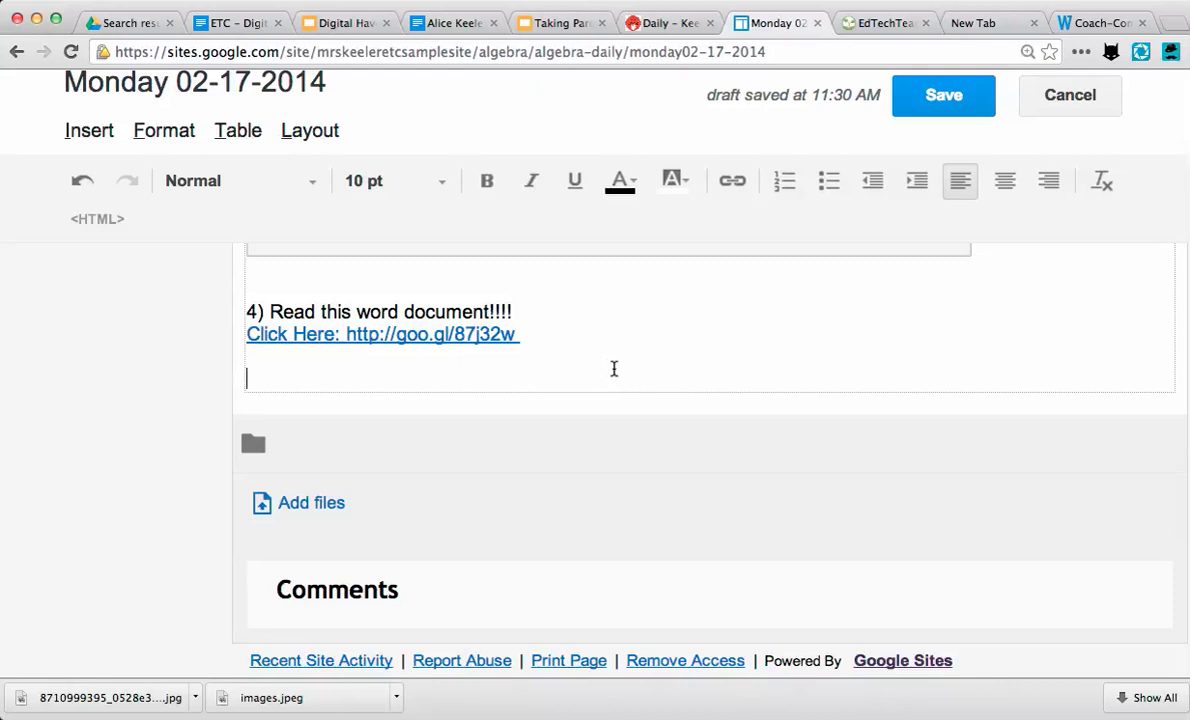
key("Return")
key("Return")
key("Return")
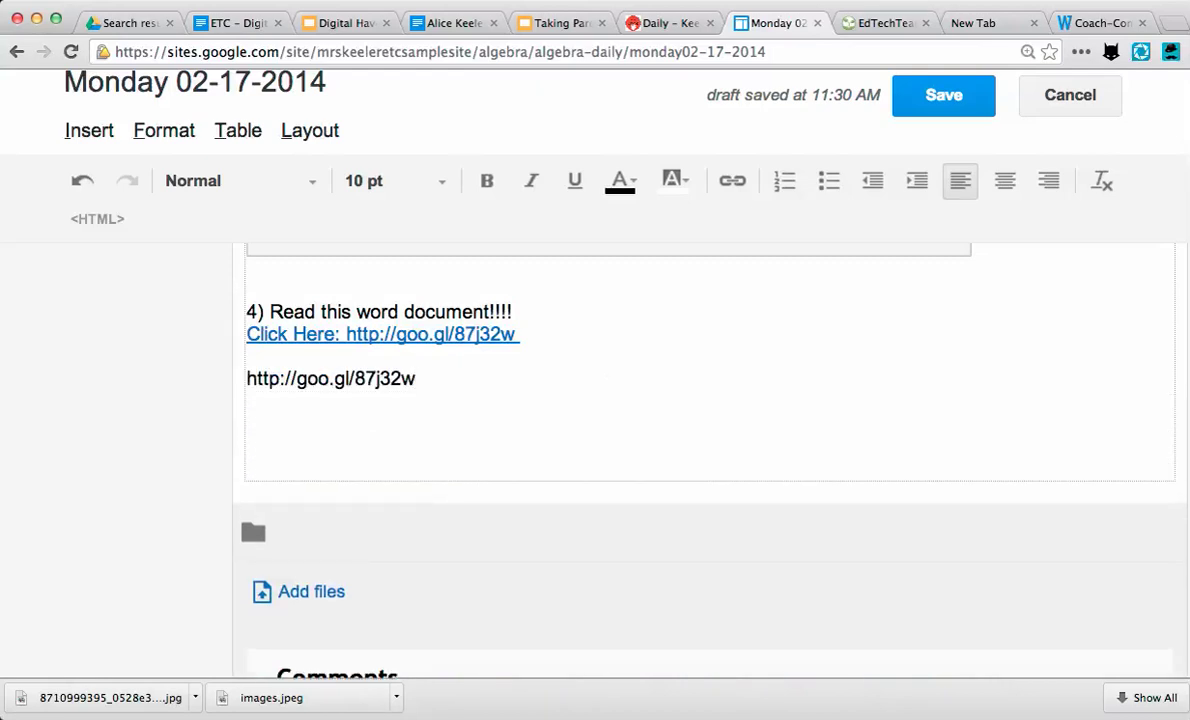
left_click_drag(418, 380, 236, 388)
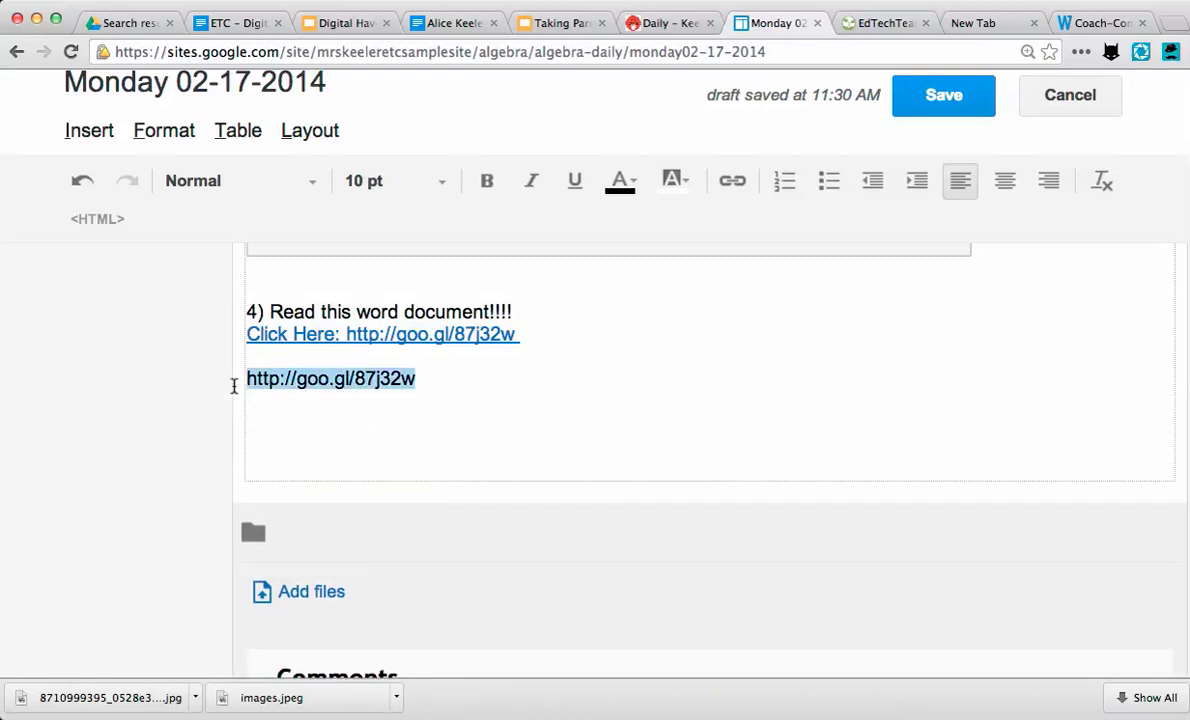
left_click(733, 181)
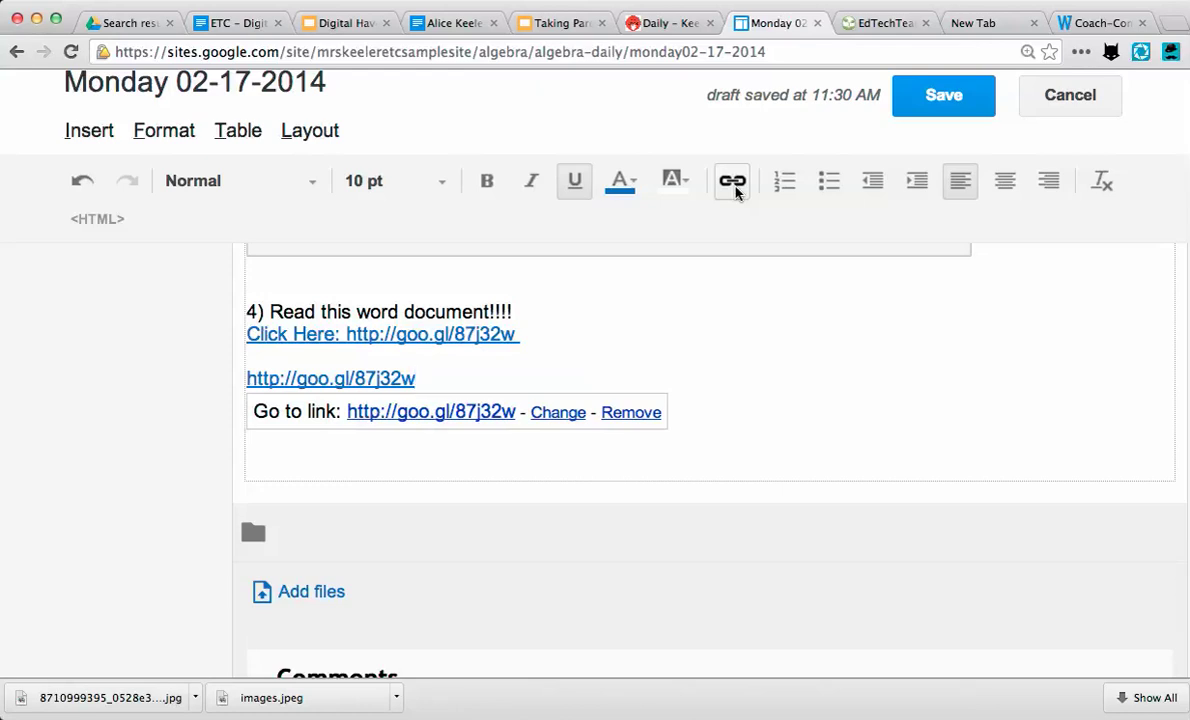
left_click(548, 410)
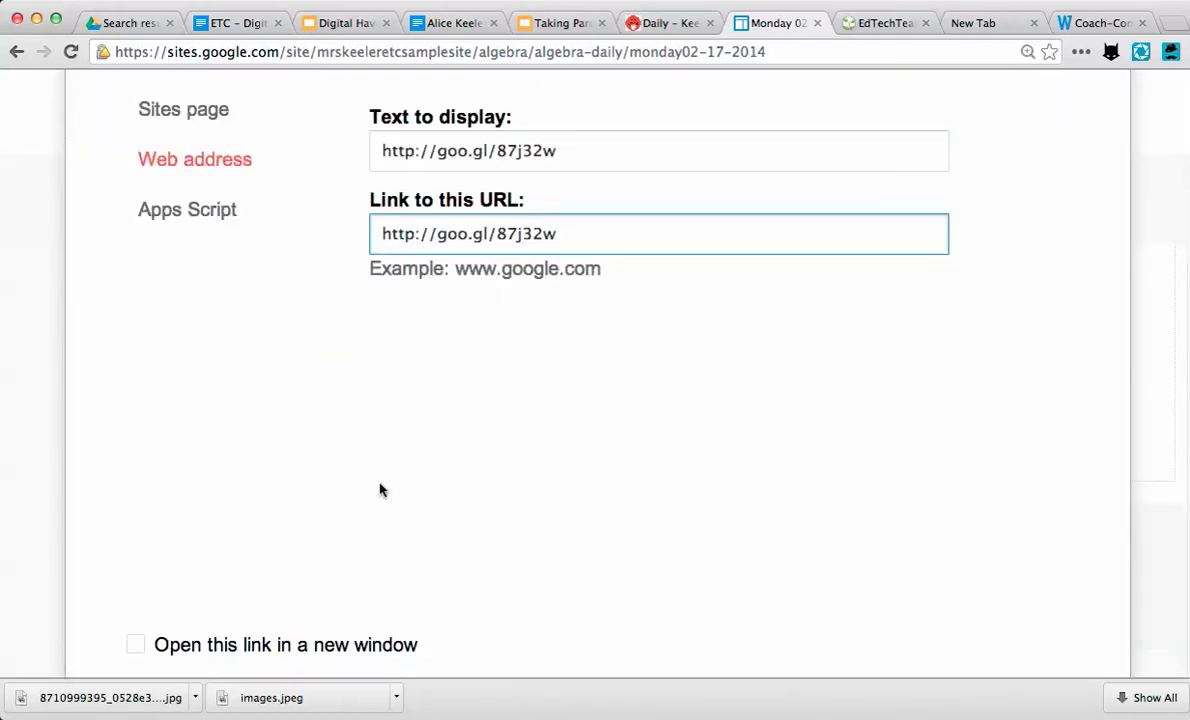
scroll(300, 510, "down", 2)
left_click(137, 557)
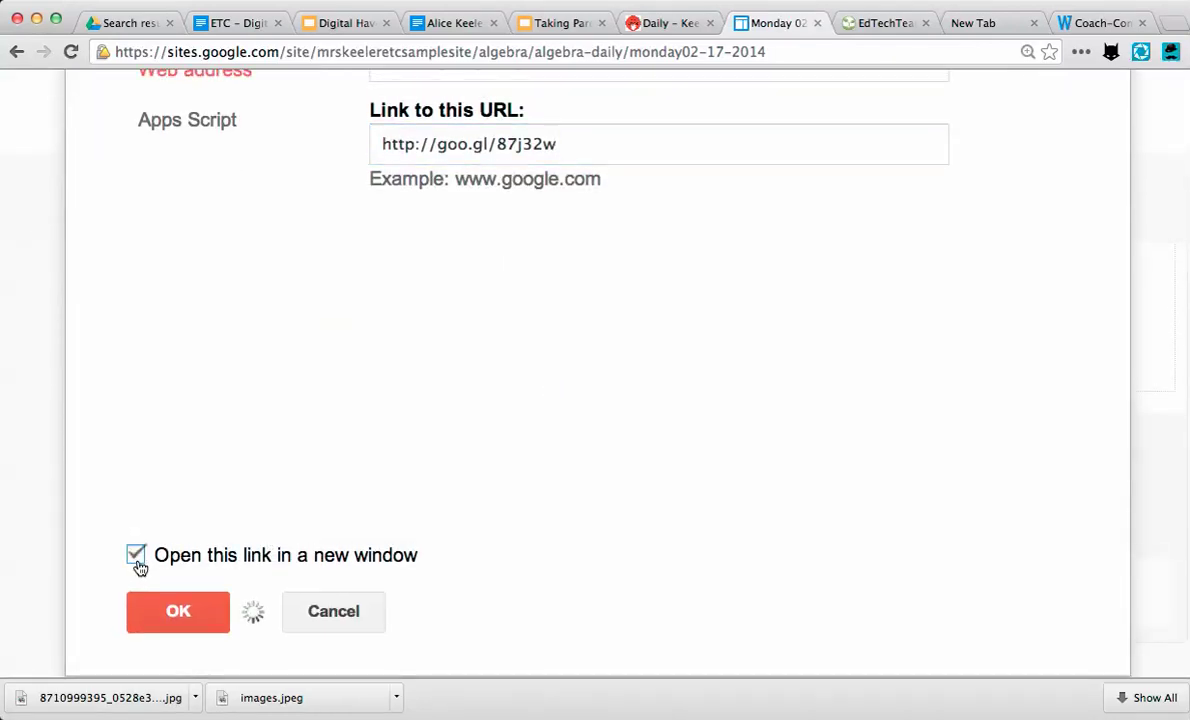
left_click(191, 626)
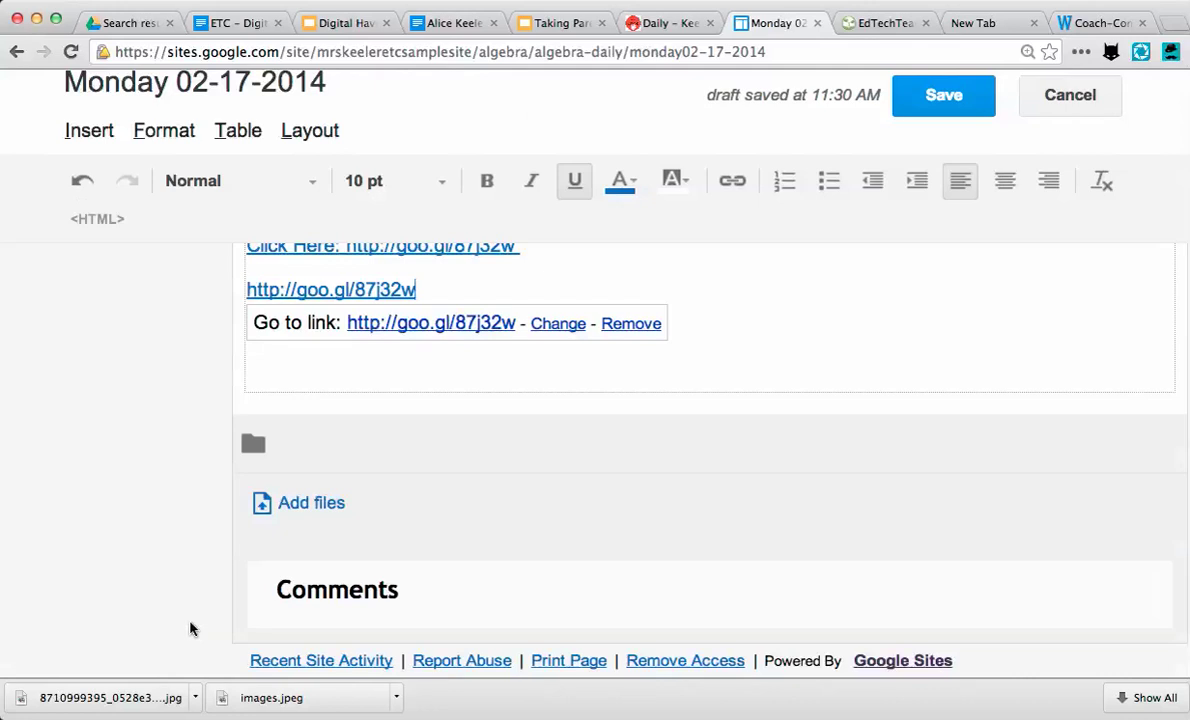
left_click(789, 332)
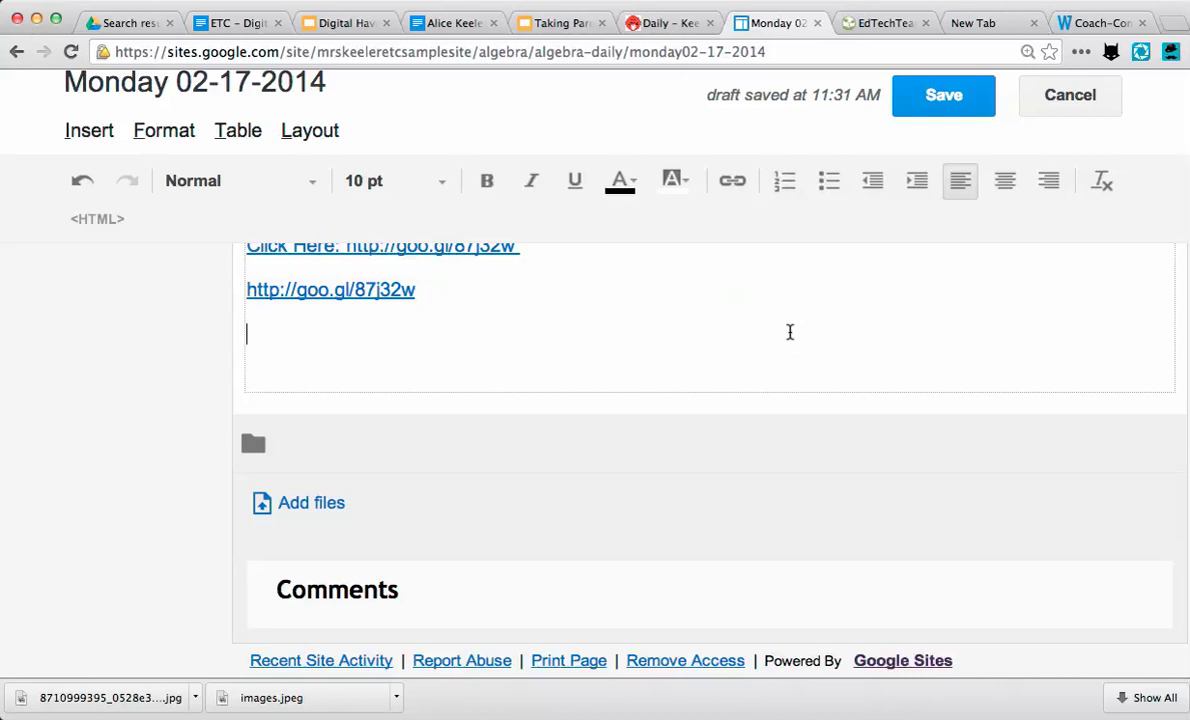
scroll(545, 319, "up", 3)
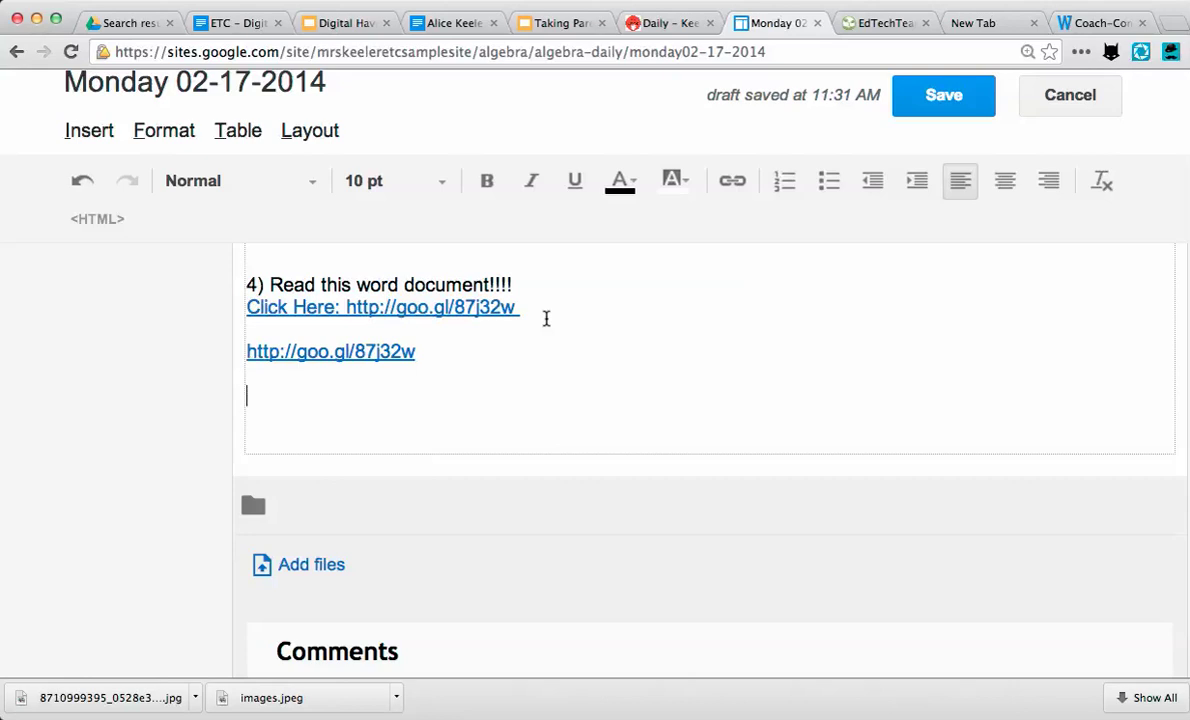
type("CLICK HERE")
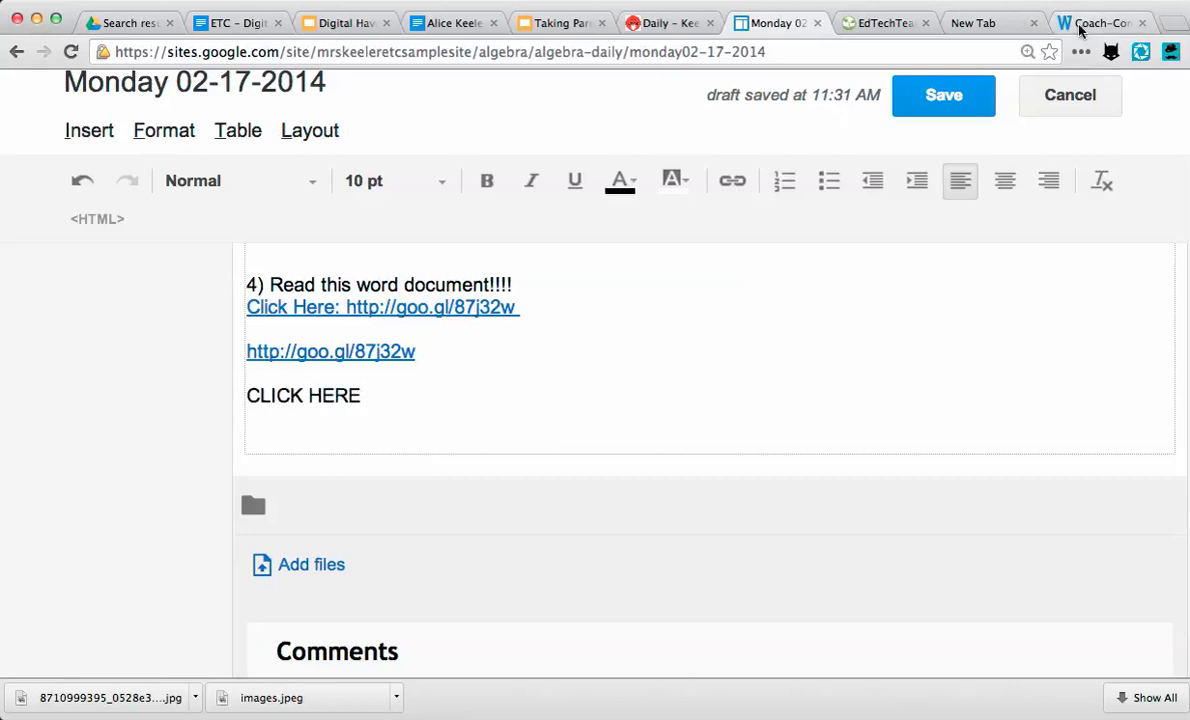
- Copy the web address of the Coach-Consultant Skills.doc file and return to the Monday post
left_click(1080, 28)
left_click(503, 51)
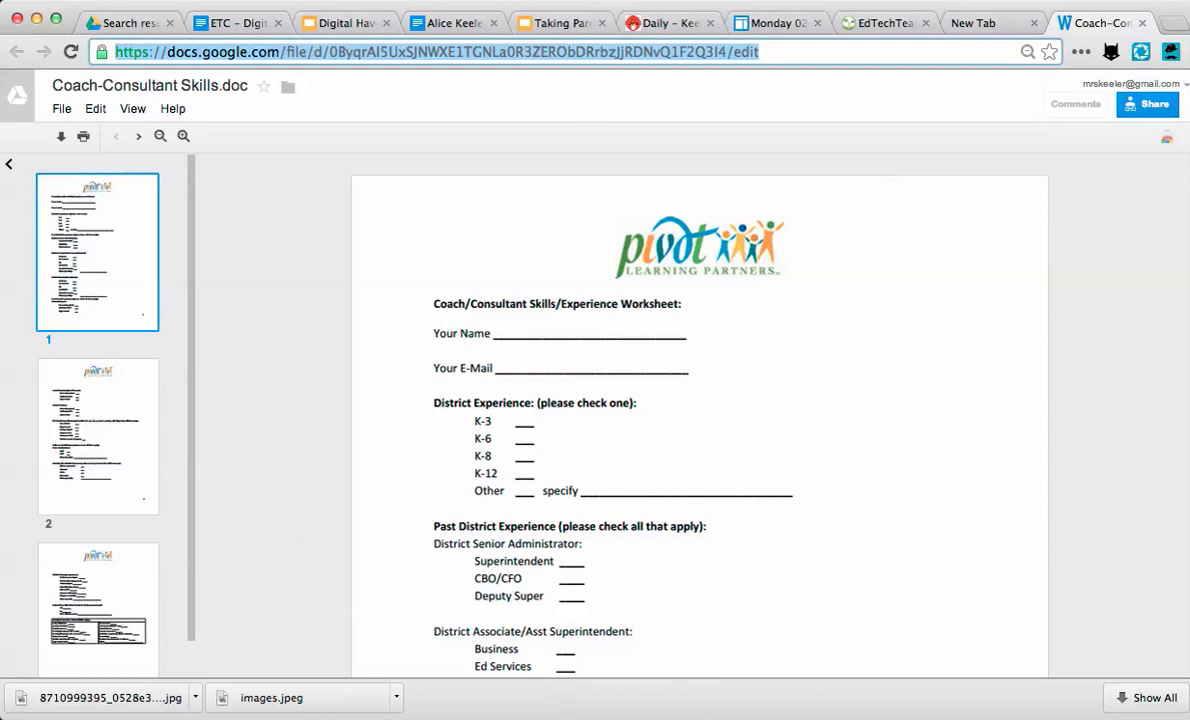
left_click(435, 24)
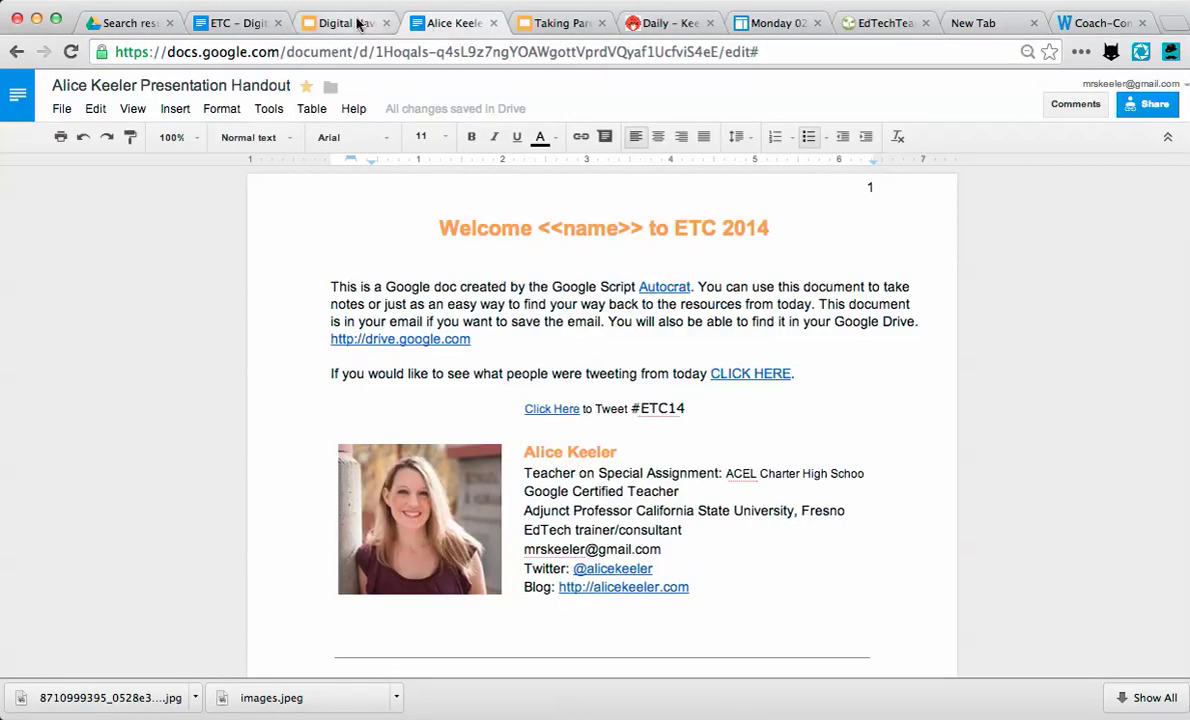
left_click(358, 24)
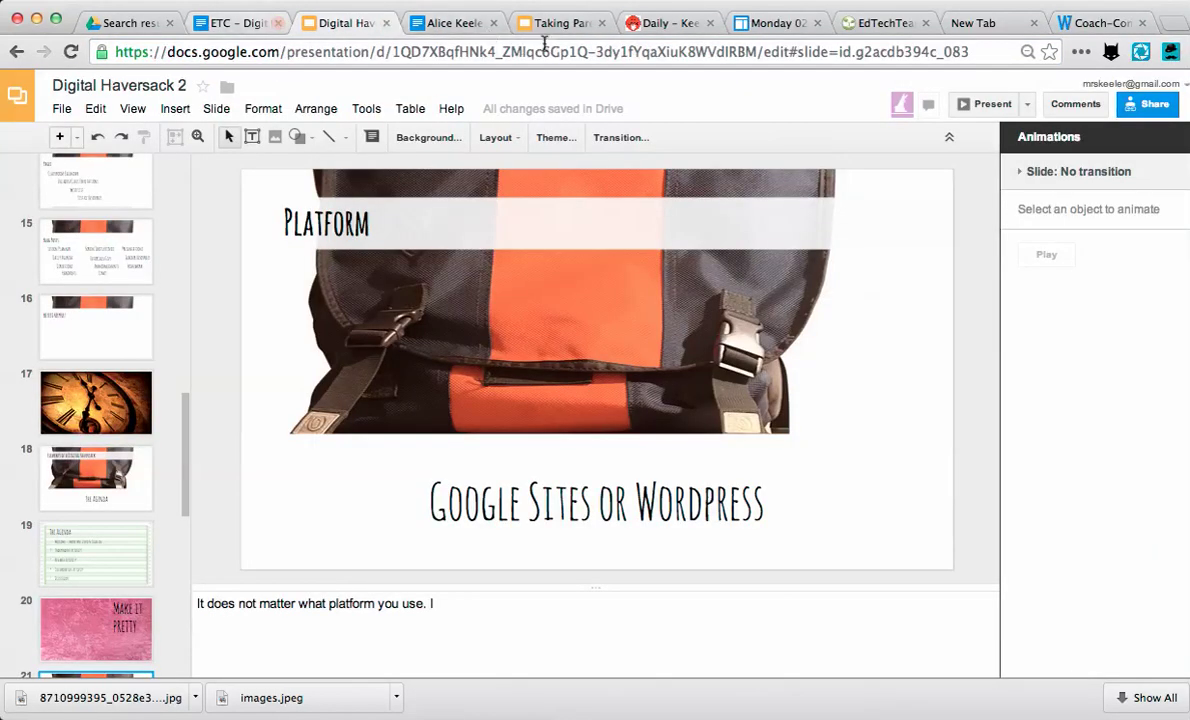
left_click(762, 23)
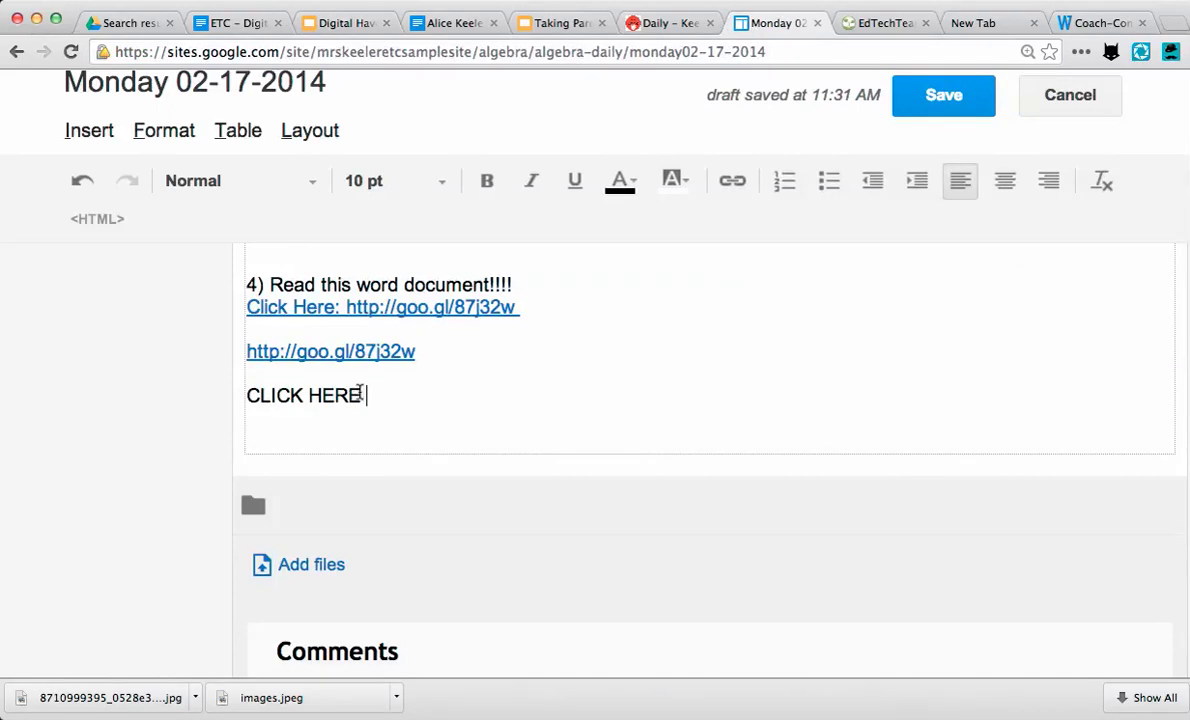
- Link CLICK HERE to the copied Drive file address in a new window, then save the post
left_click_drag(364, 395, 243, 390)
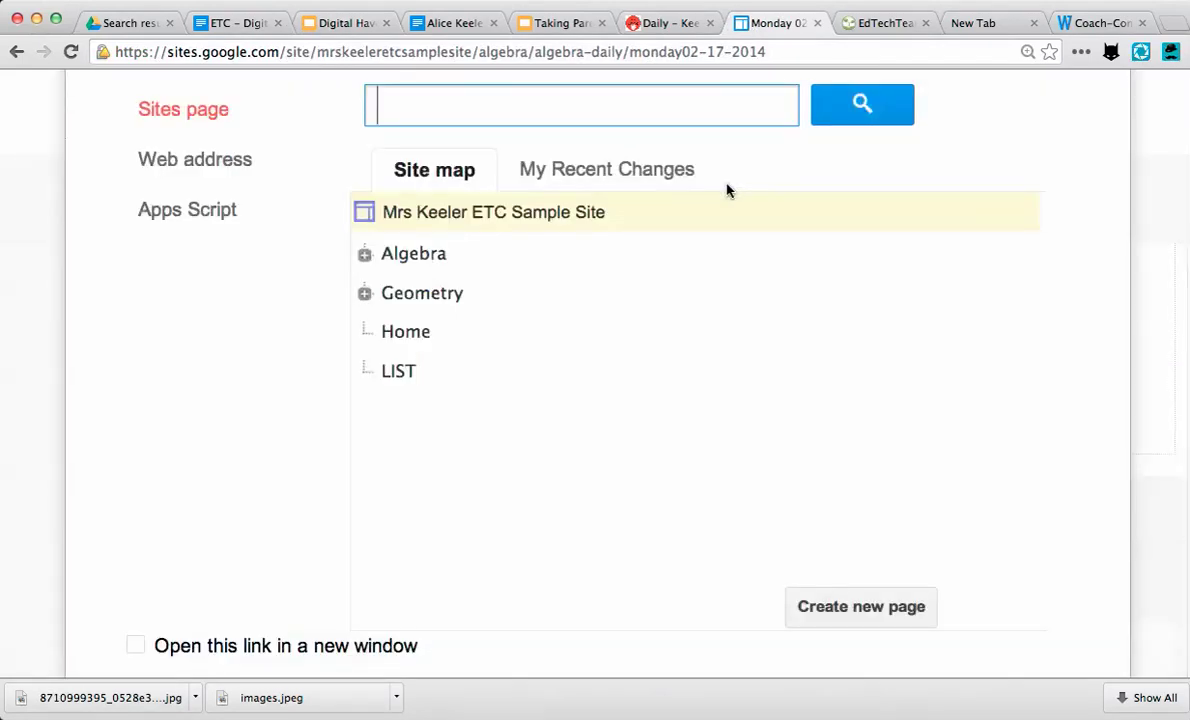
left_click(239, 165)
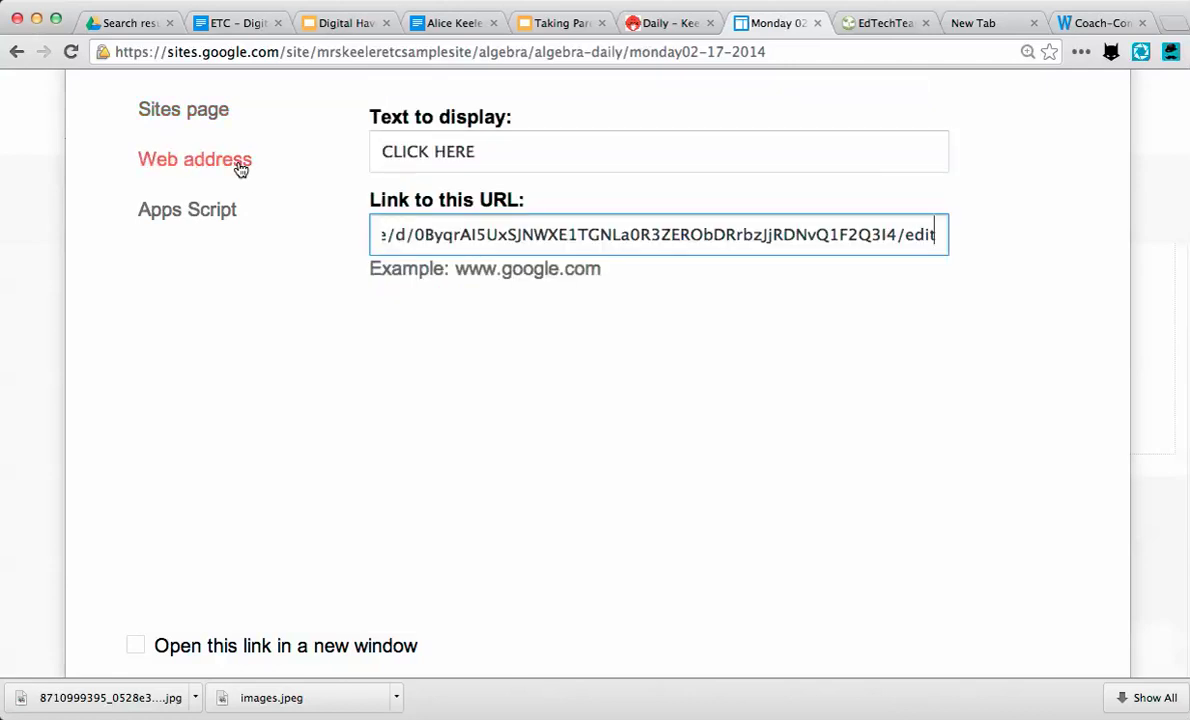
left_click(202, 646)
scroll(198, 648, "down", 2)
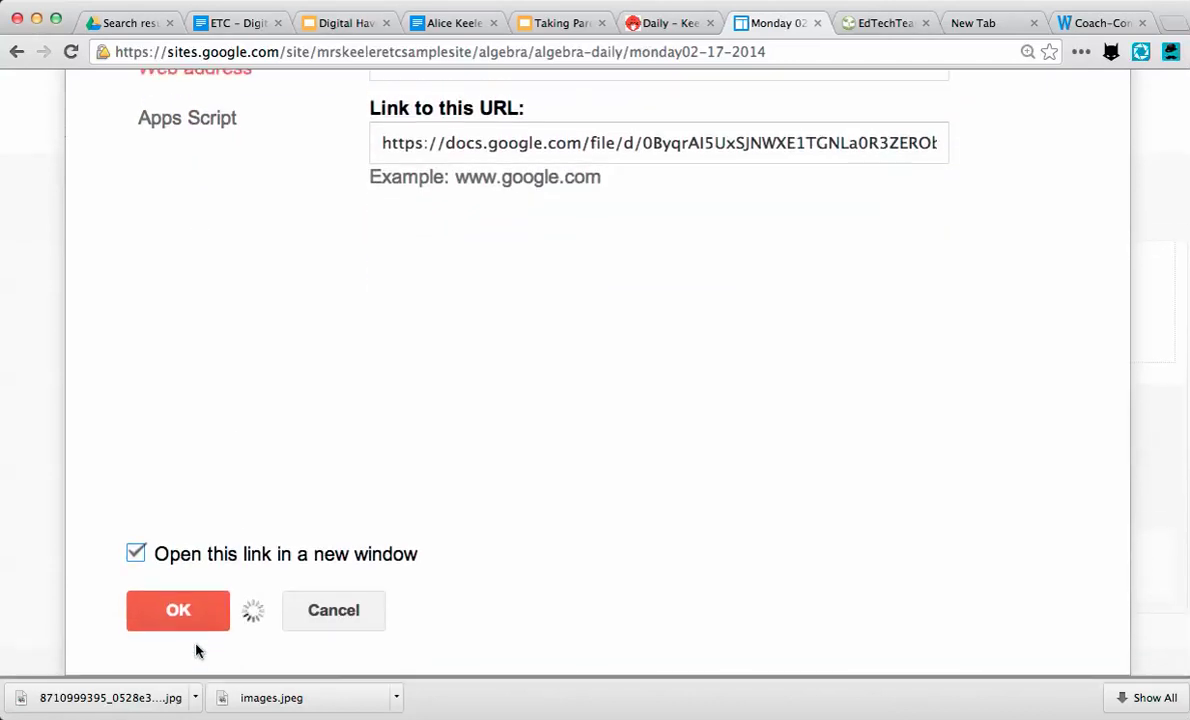
left_click(186, 614)
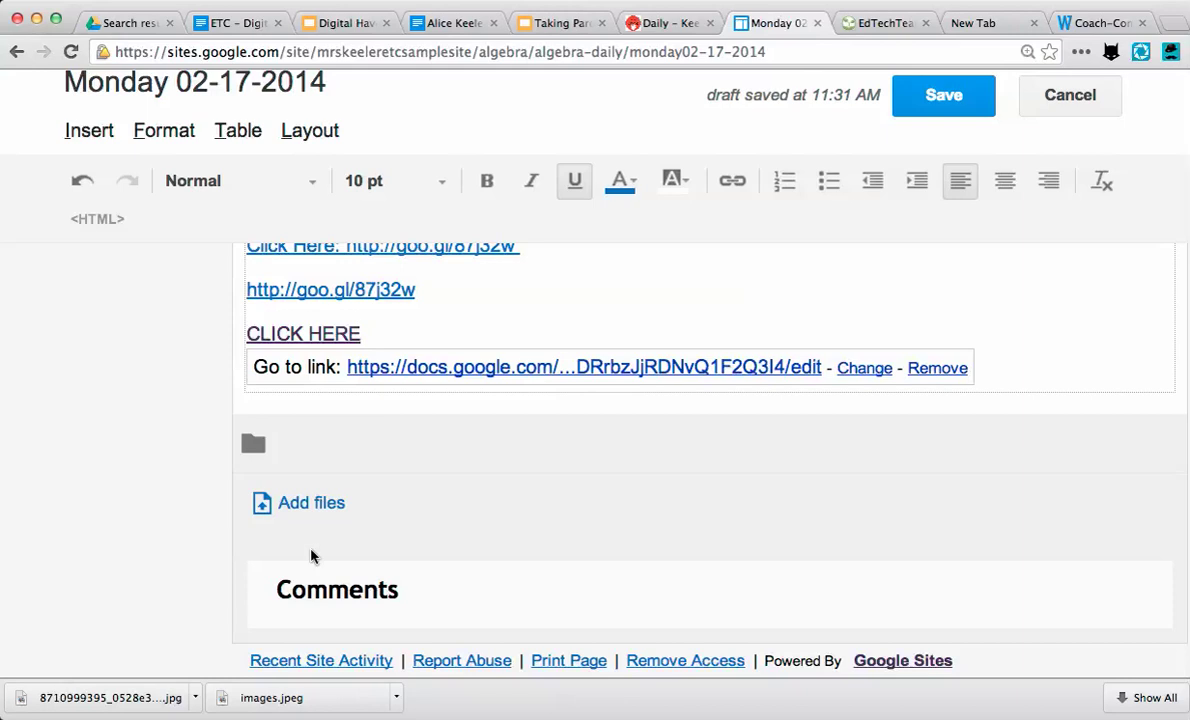
left_click(940, 95)
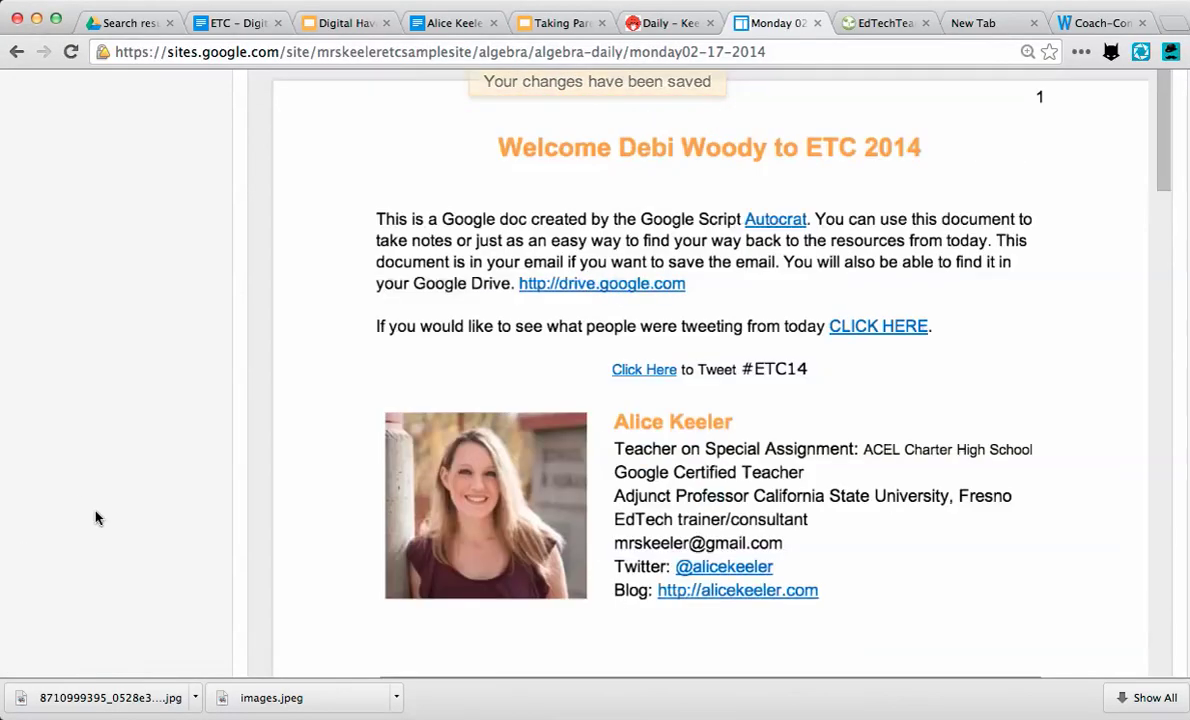
- Scroll up the saved Monday 02-17-2014 page to its header
scroll(97, 518, "up", 15)
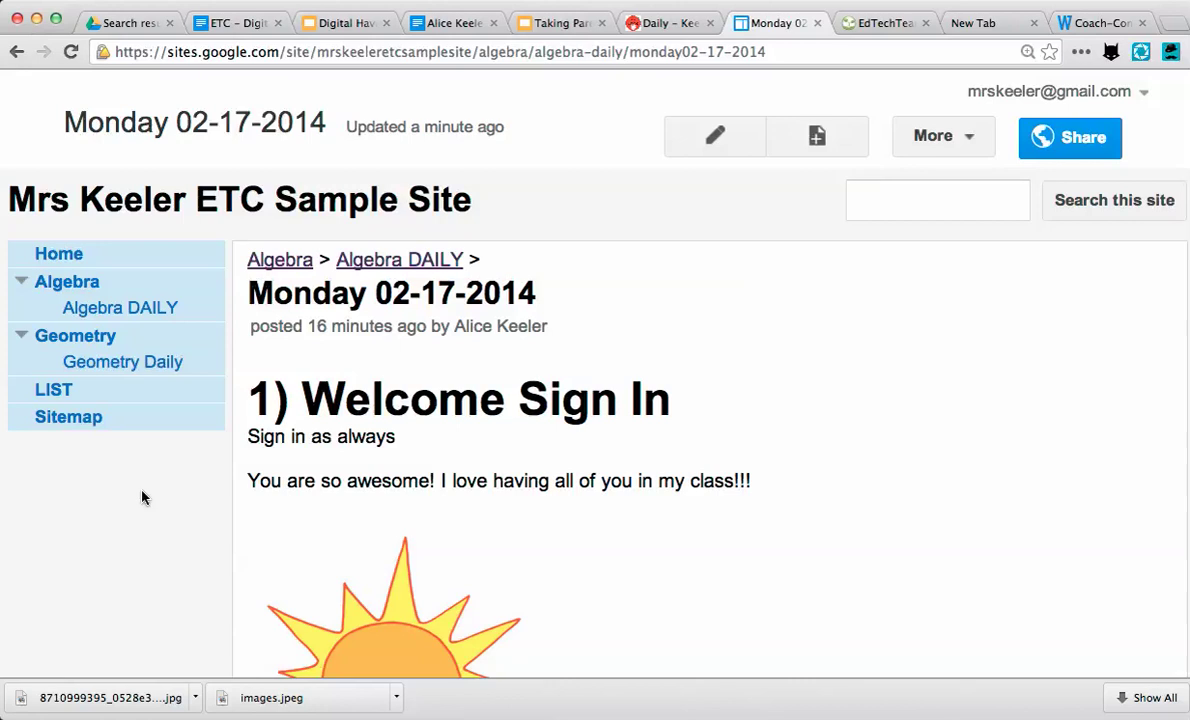
- Create a new Algebra DAILY post titled 'Tuesday 2014-02-18'
left_click(135, 309)
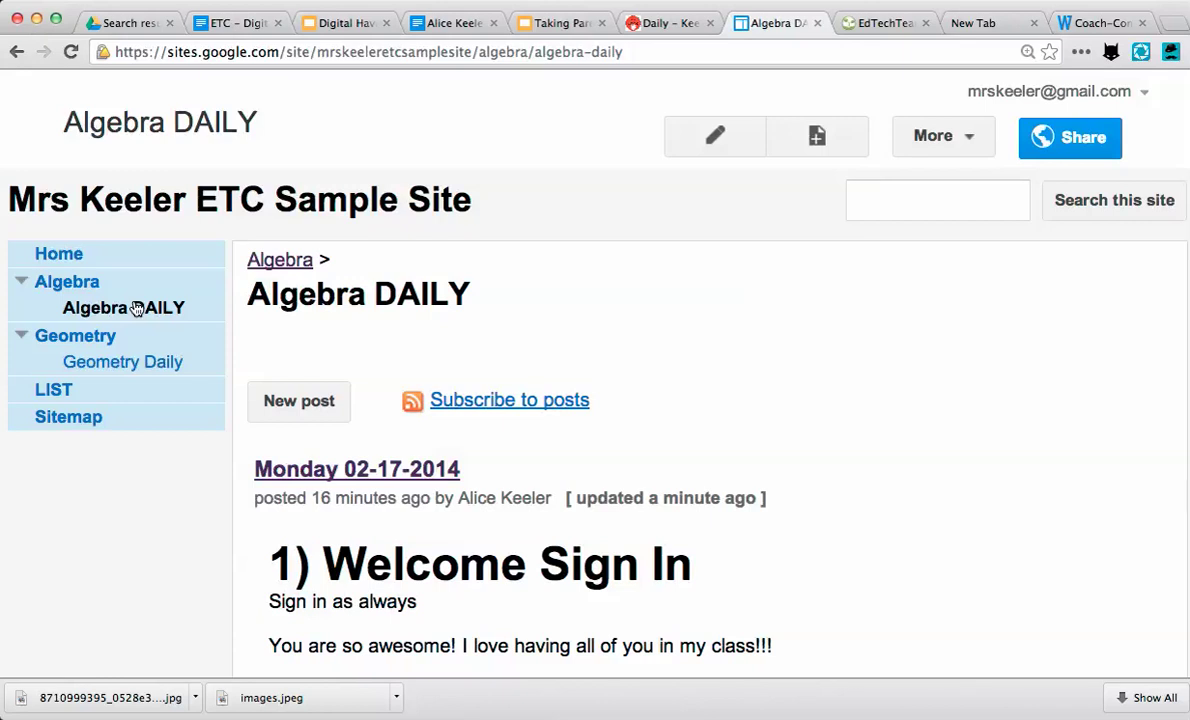
left_click(313, 400)
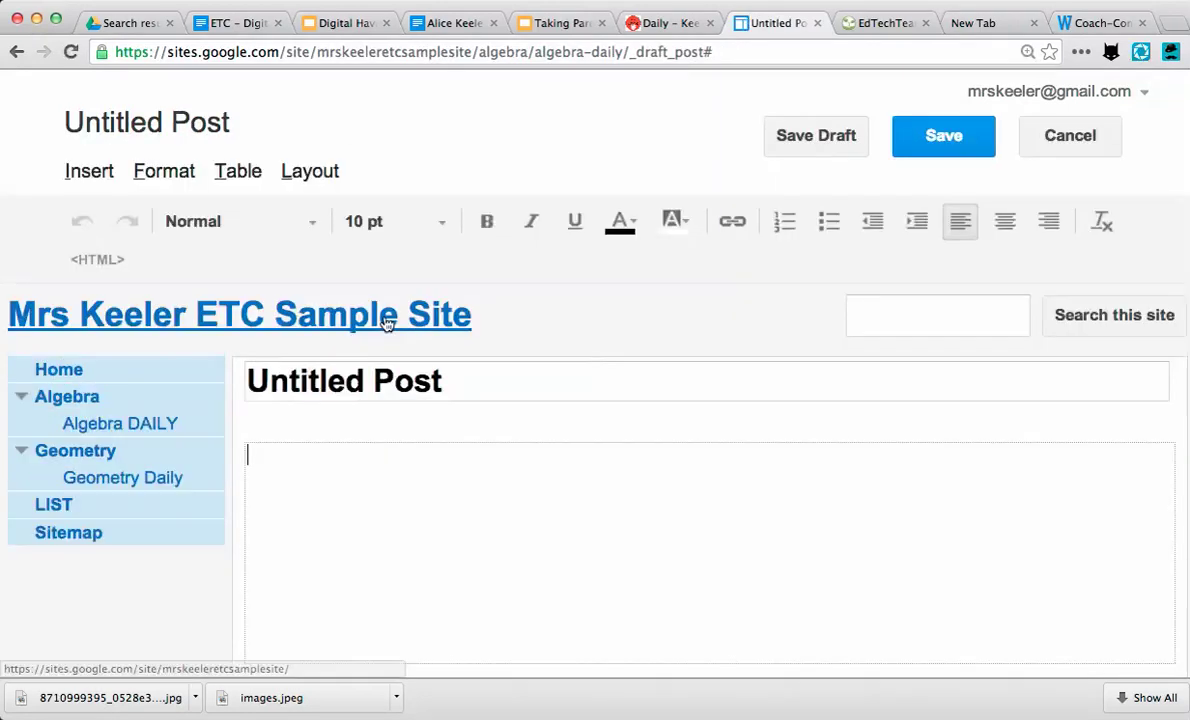
left_click(364, 380)
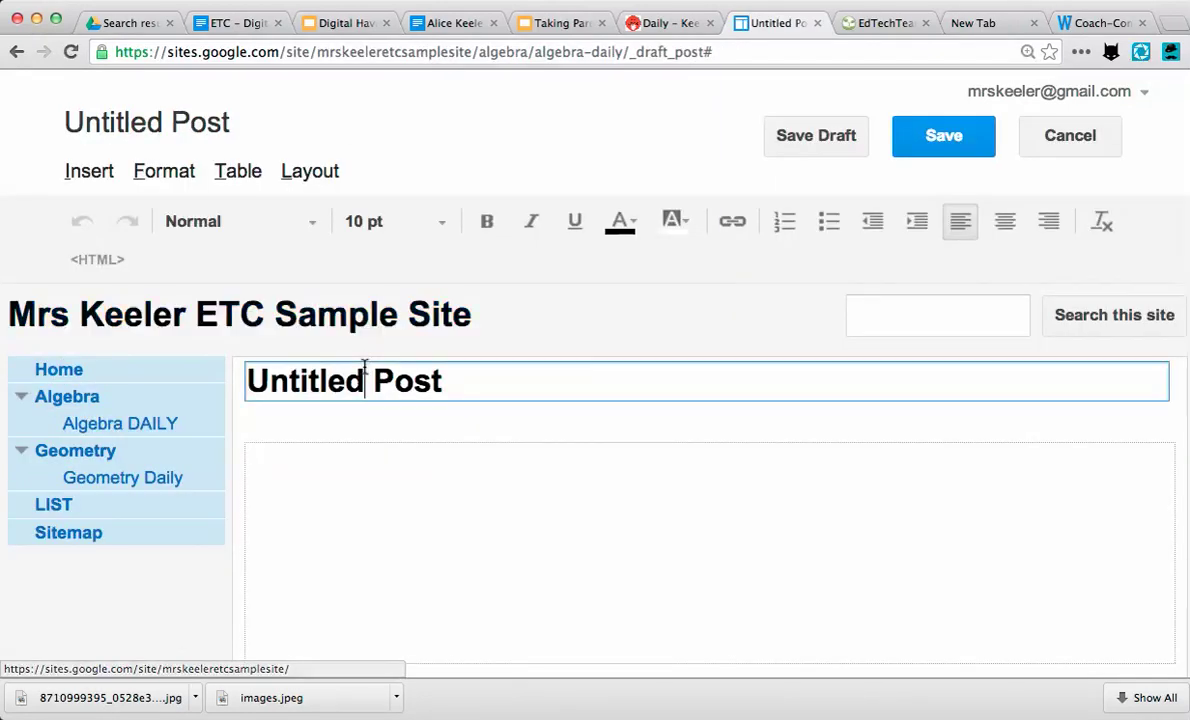
triple_click(364, 368)
type("Tuesday")
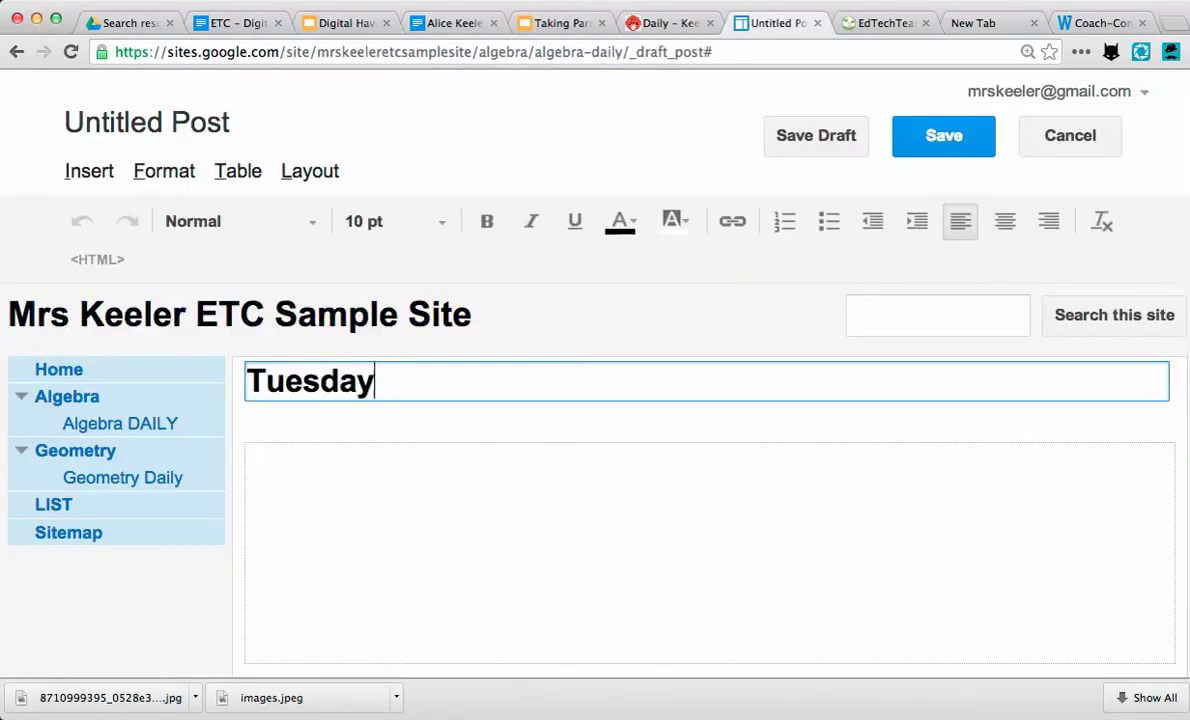
type(" 2014-02")
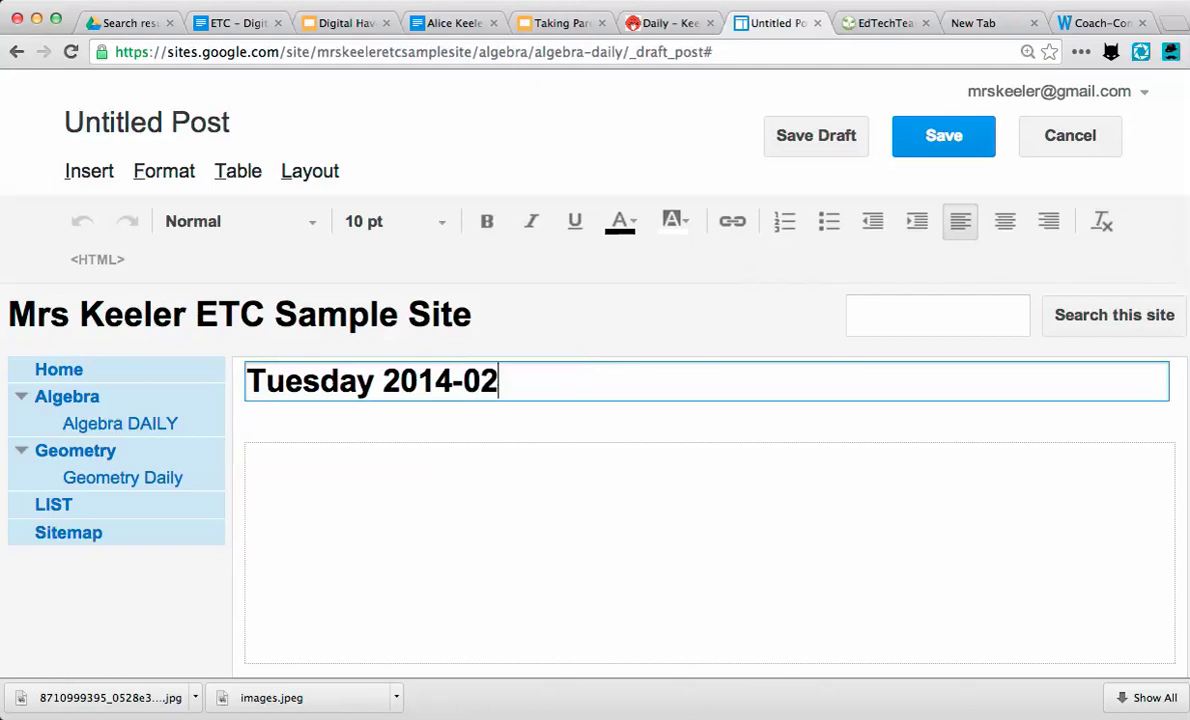
type("-17")
key("BackSpace")
type("8")
- Write '1) WElcome!!' in the post body and save it
left_click(303, 489)
type("1")
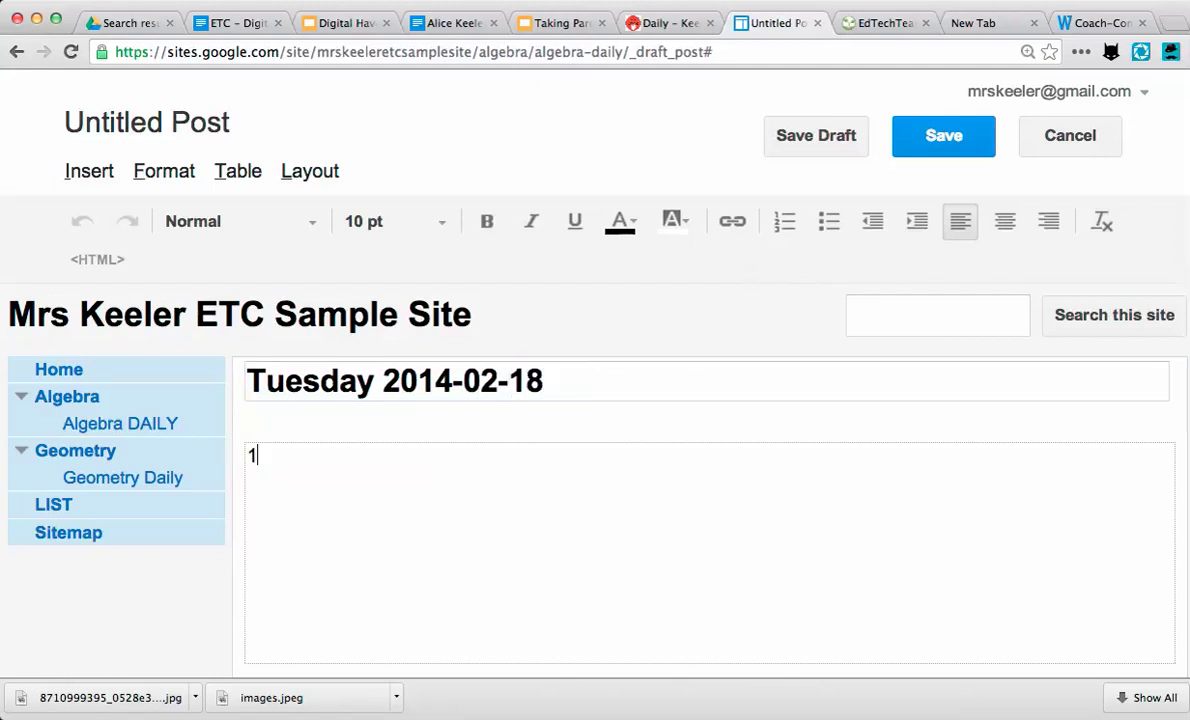
type(") WElcome!!")
key("Return")
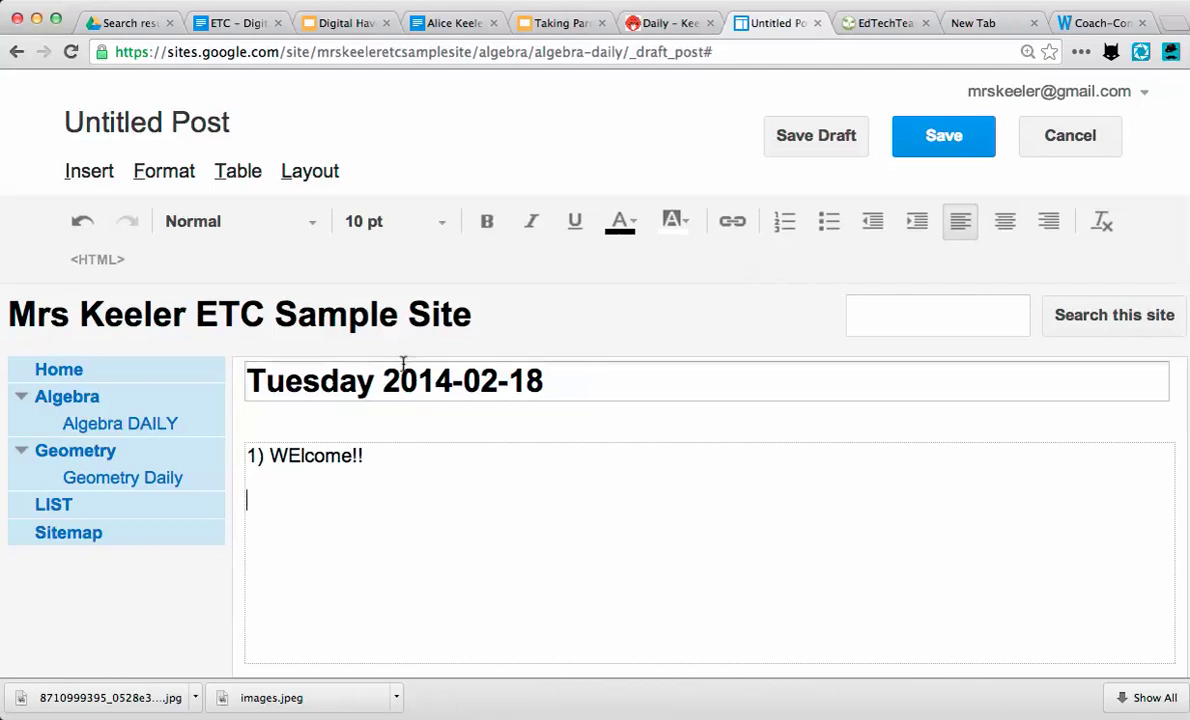
left_click(905, 125)
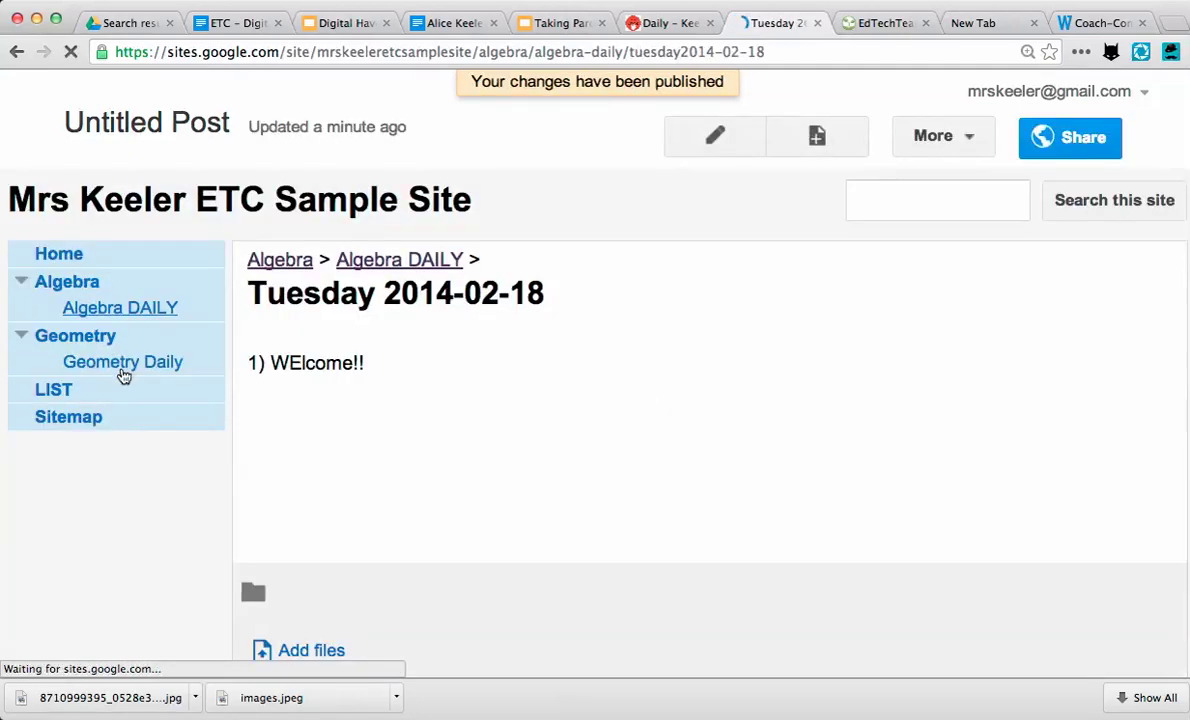
- Return to Algebra DAILY and check that Tuesday 2014-02-18 is listed above Monday 02-17-2014
left_click(124, 316)
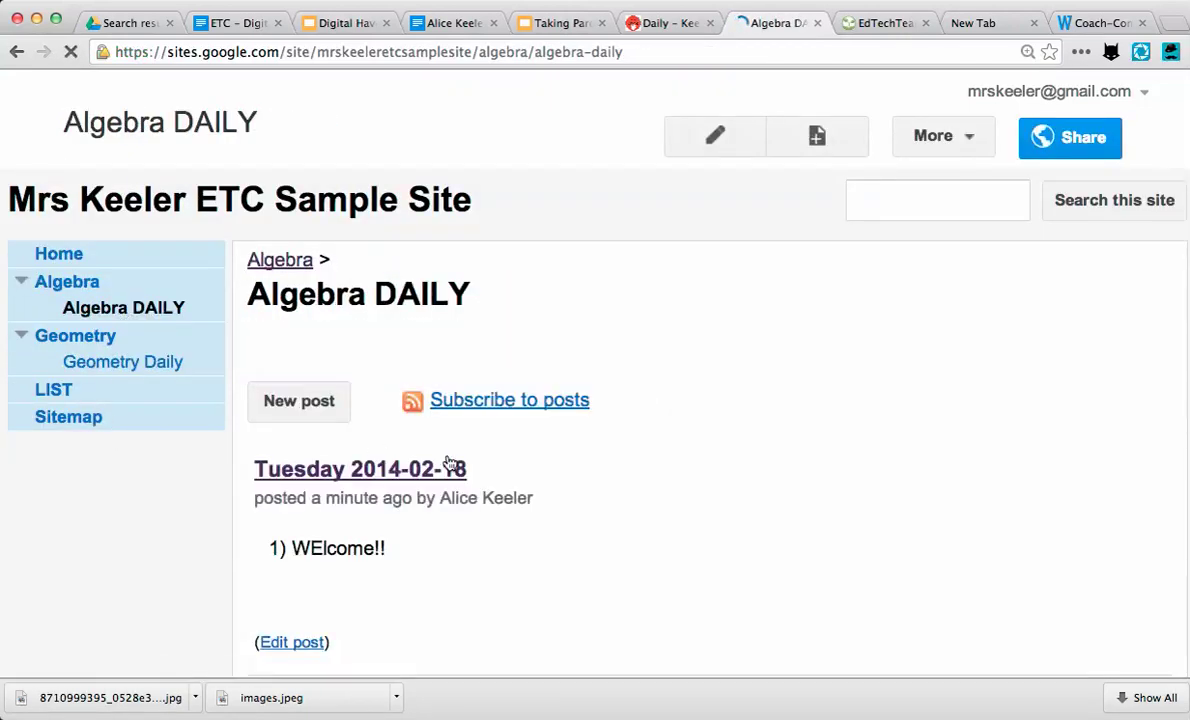
scroll(231, 553, "down", 10)
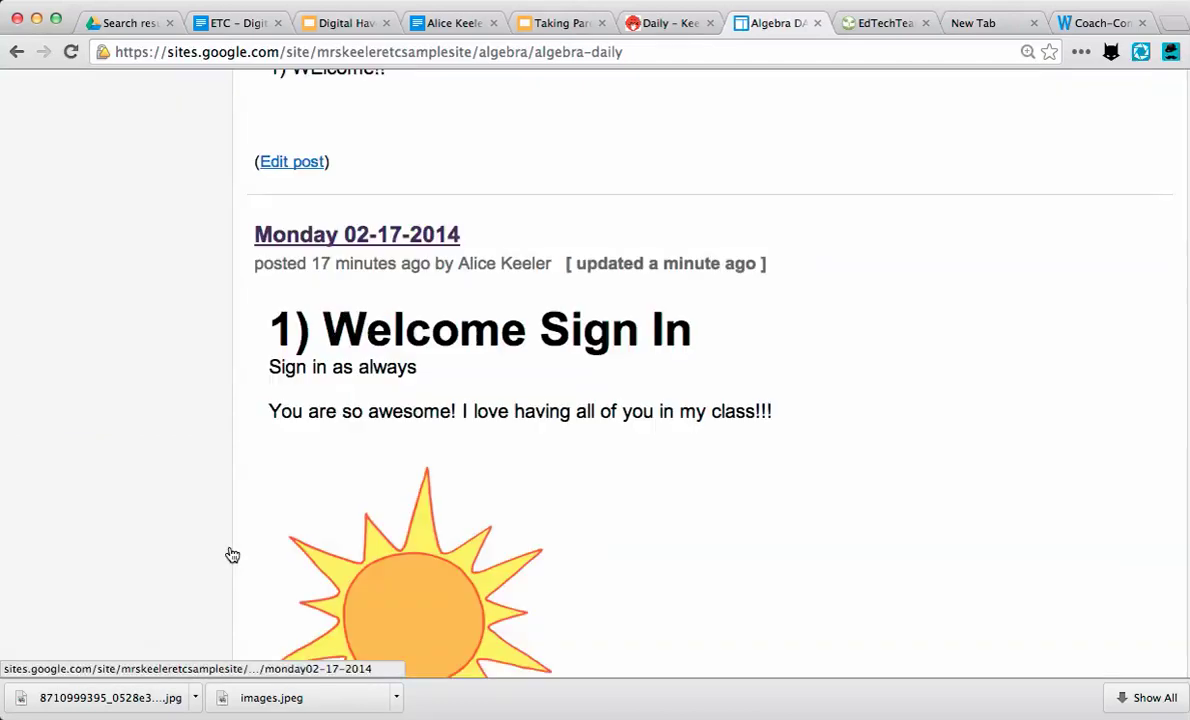
scroll(236, 565, "up", 10)
scroll(236, 565, "down", 8)
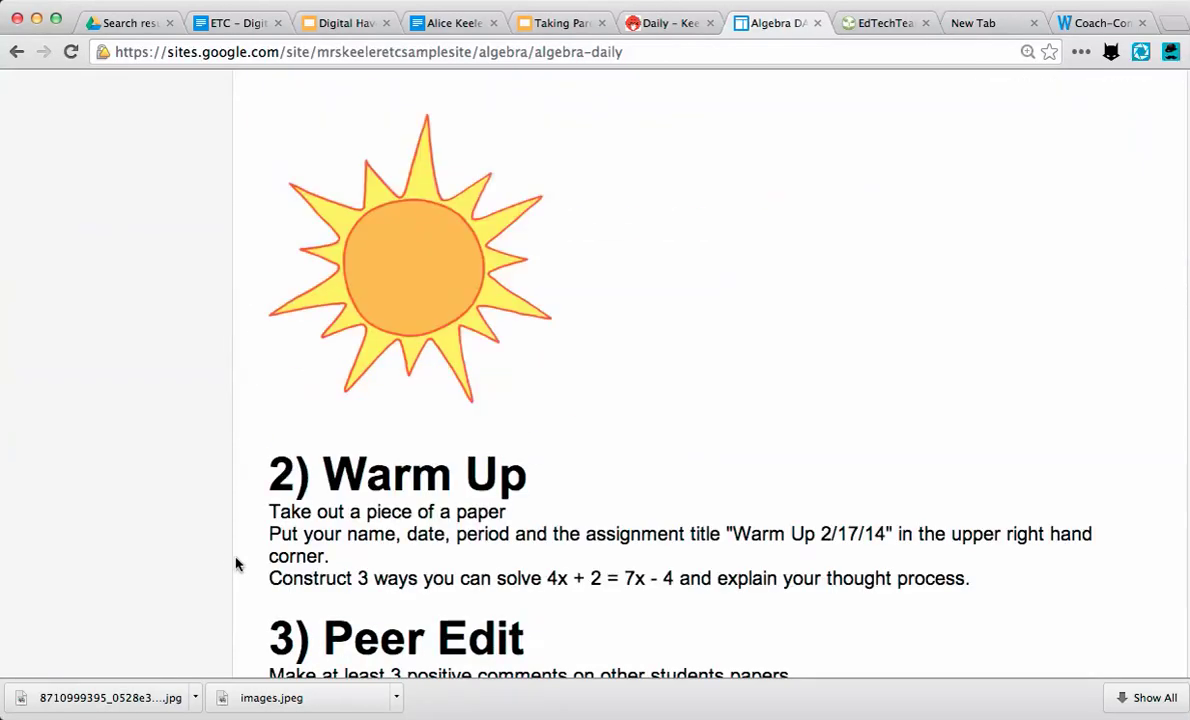
scroll(236, 565, "up", 5)
scroll(236, 565, "up", 3)
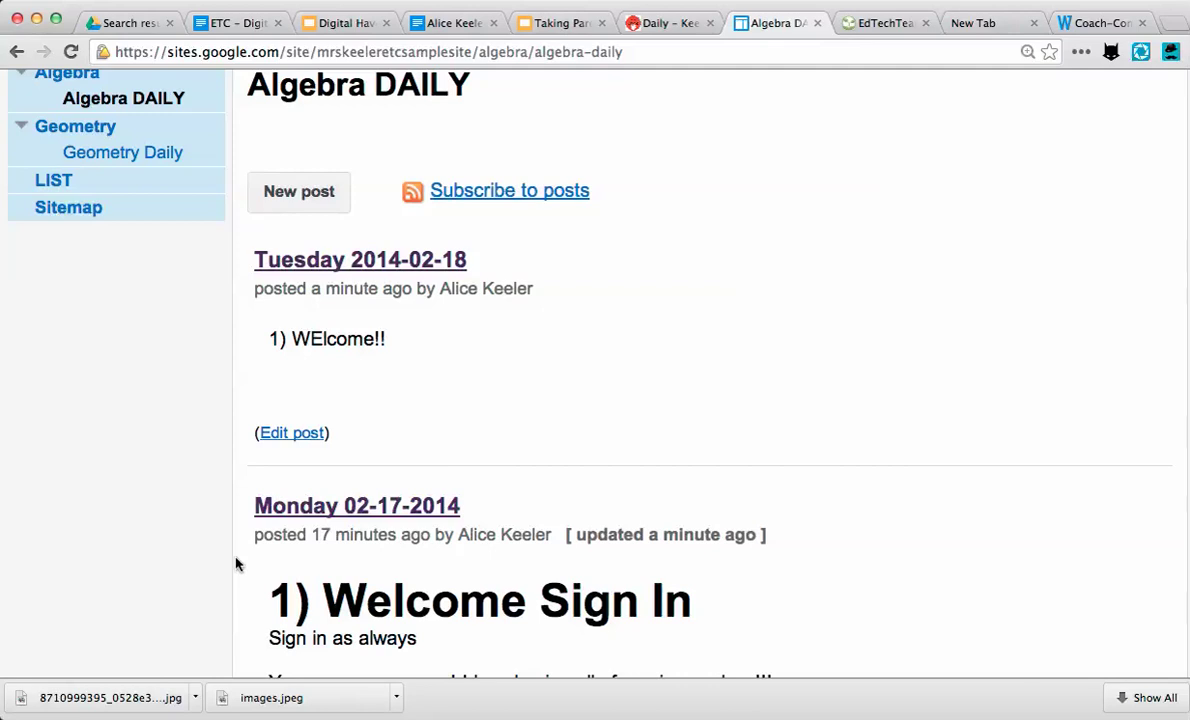
left_click(672, 0)
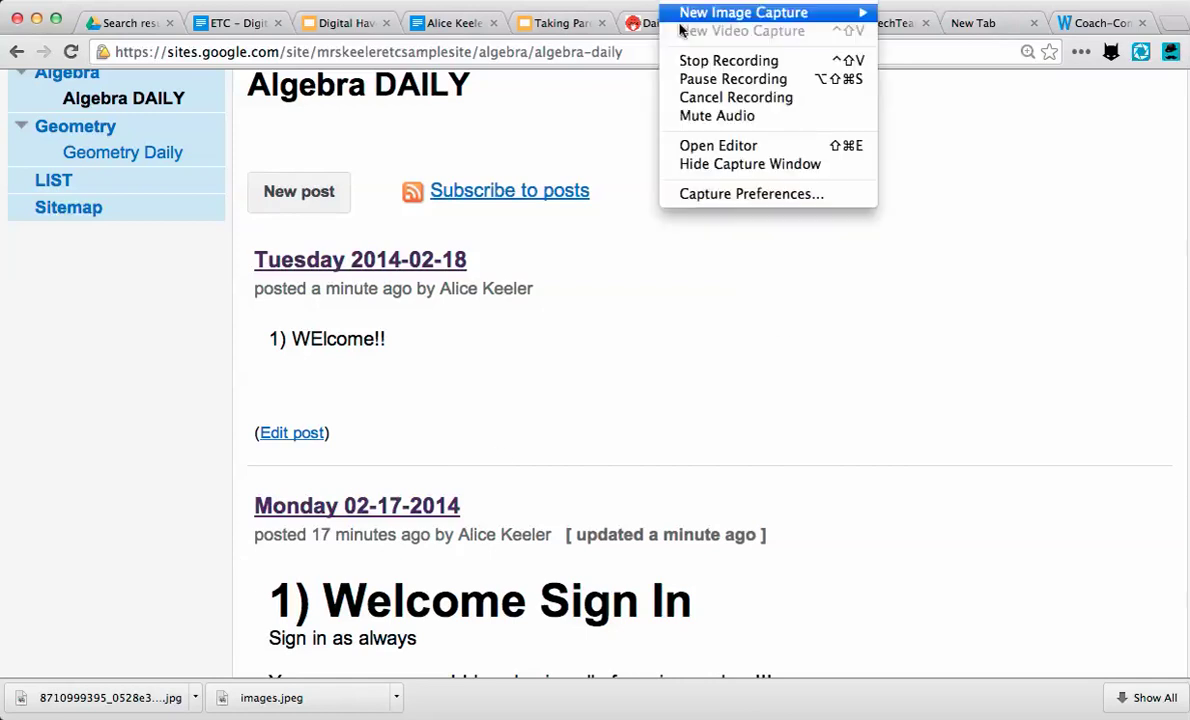